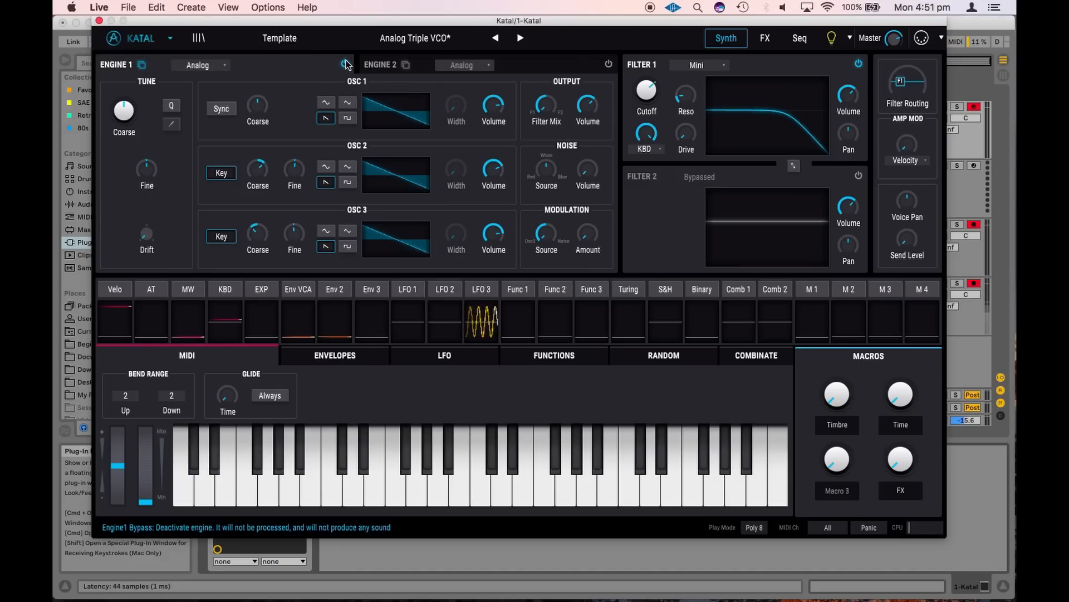
Try the Wavetable type for Engine 1 and switch it back to Analog
click(205, 66)
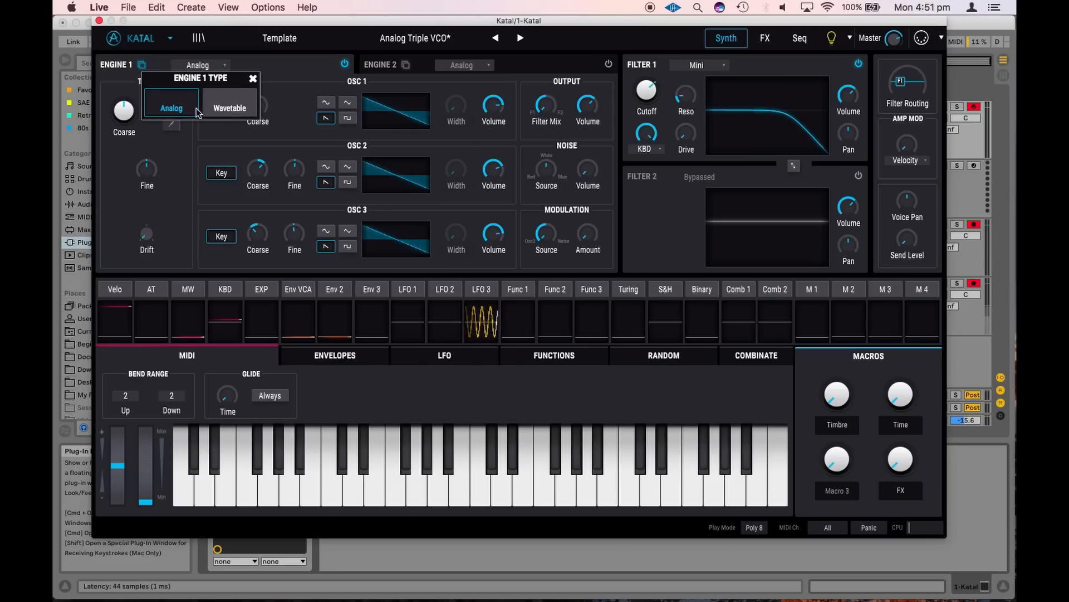
click(238, 113)
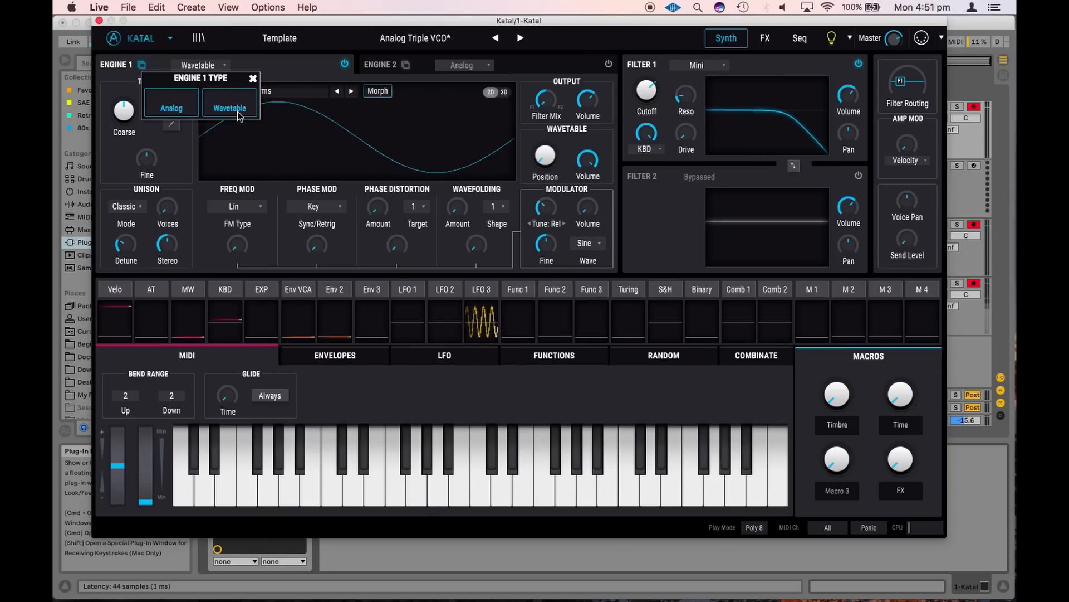
click(182, 103)
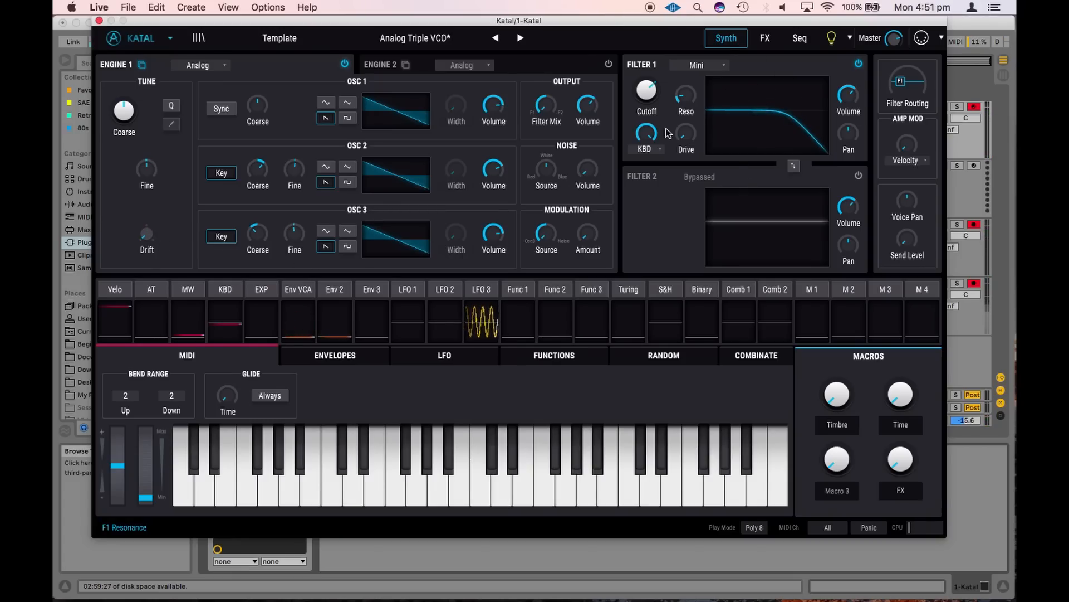
Try the Matrix 12 type in Filter 1, switch it to SEM and raise the cutoff
click(718, 65)
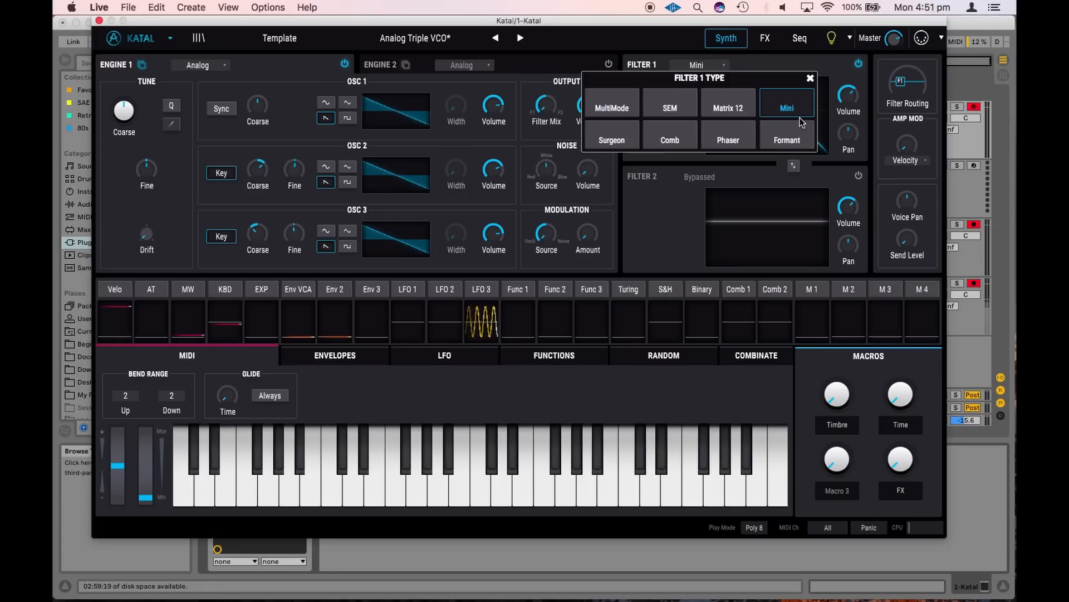
click(730, 109)
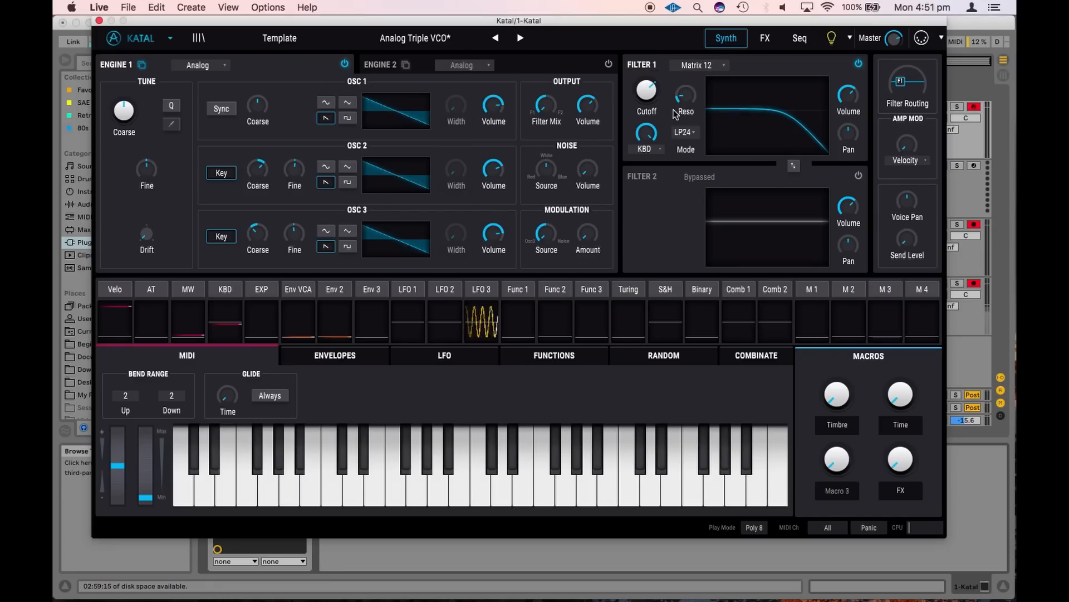
click(697, 67)
click(653, 108)
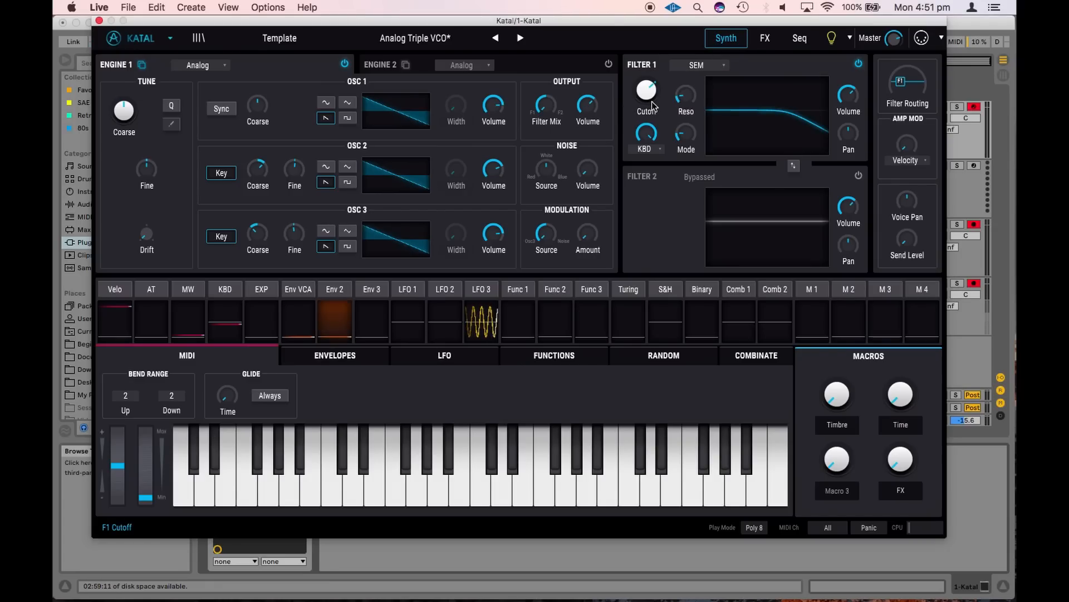
drag(654, 102, 691, 77)
Change Filter 1's type to Comb and sweep its frequency down
click(697, 65)
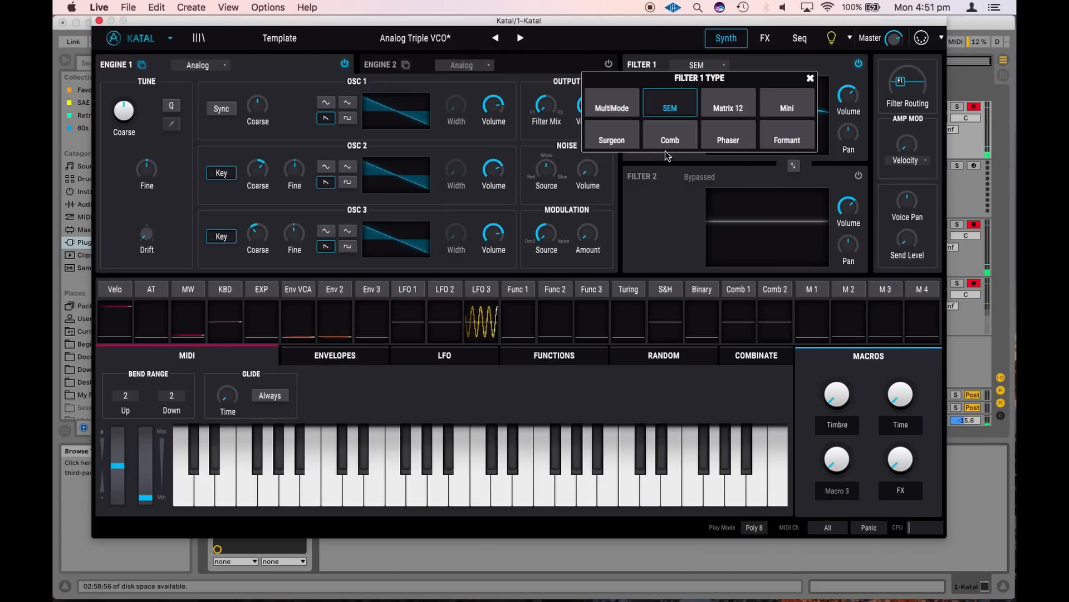
click(668, 136)
drag(644, 98, 644, 233)
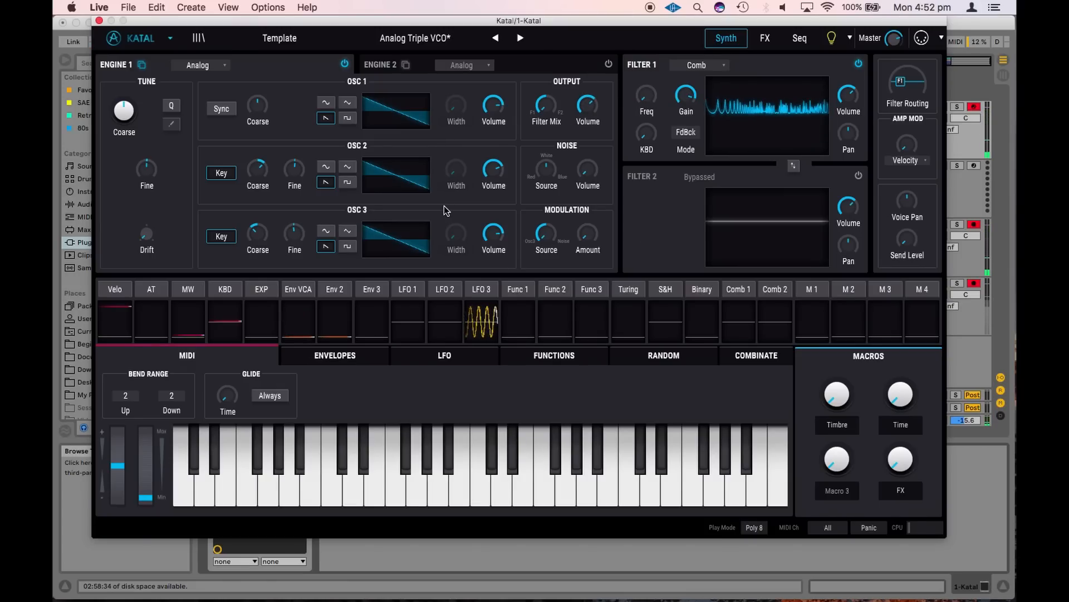
Turn on Filter 2 and try out Engine 1's filter mix and the filter routing
drag(542, 108, 531, 152)
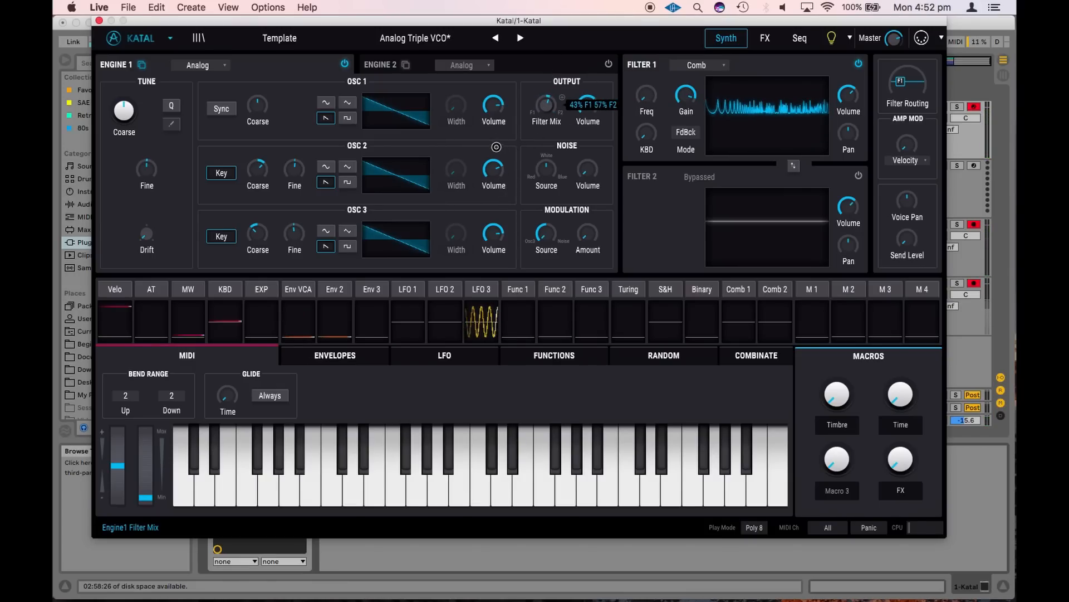
click(859, 178)
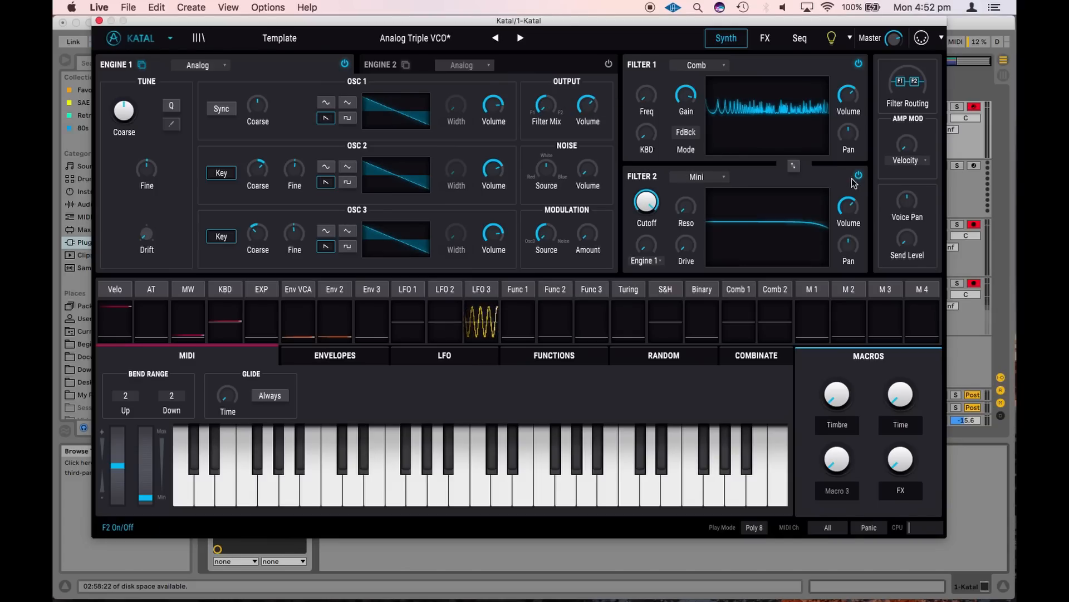
drag(908, 112, 892, 98)
drag(914, 8, 908, 86)
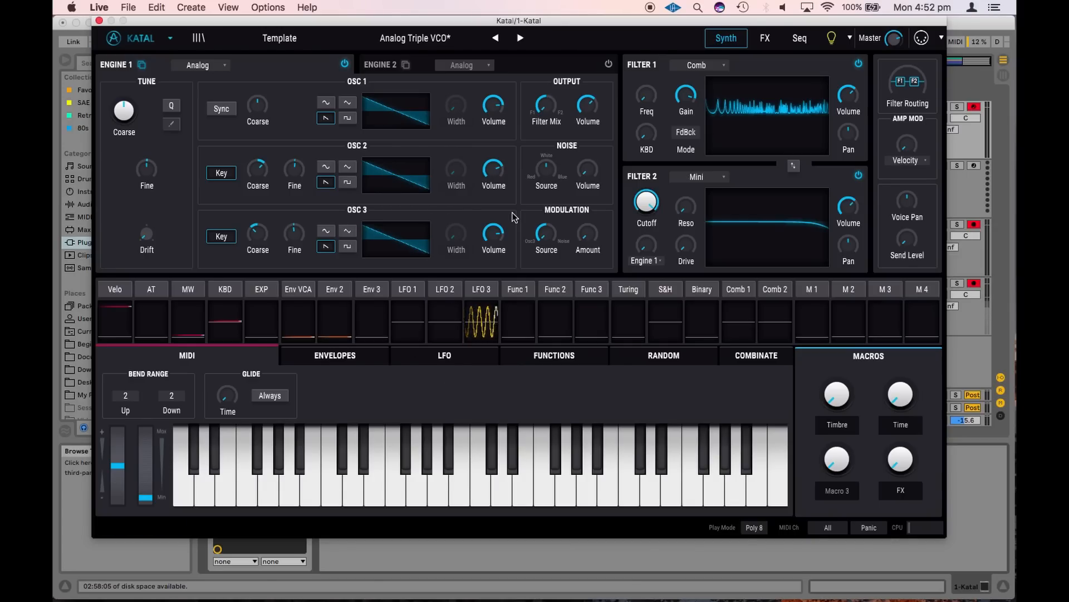
Switch Engine 1's type to Wavetable
click(197, 65)
click(223, 107)
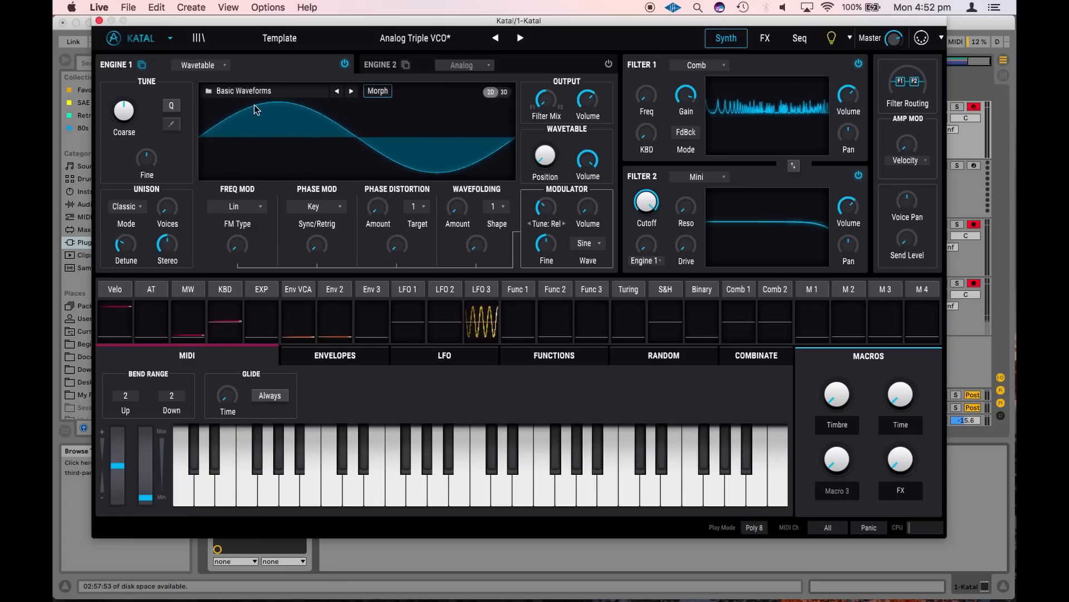
Browse the wavetable categories, try Bassick and Disagio from Processed, and reload Basic Waveforms from Building Waves
click(273, 90)
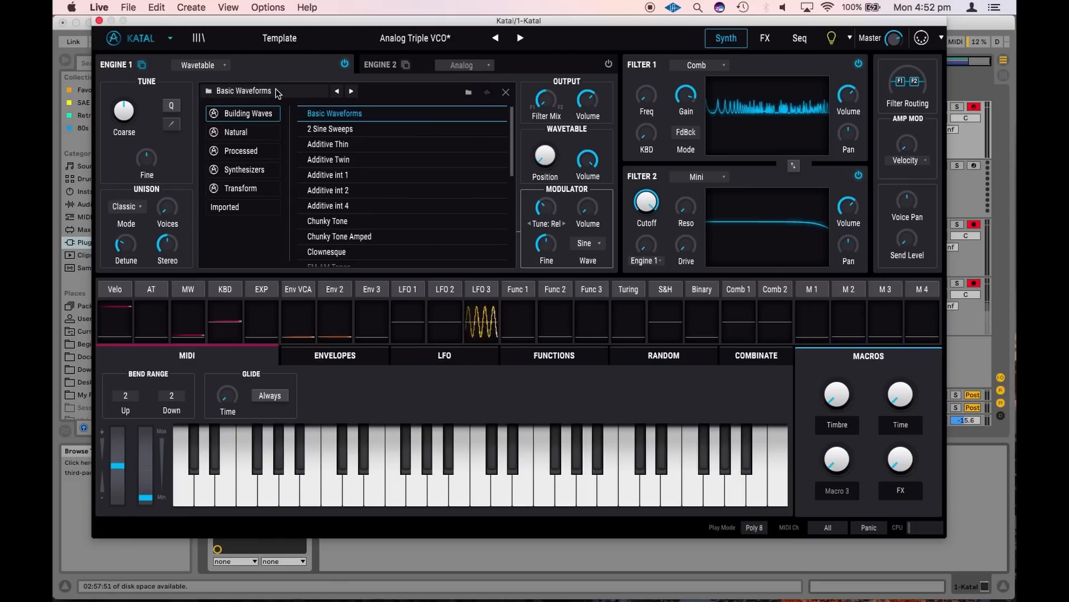
click(272, 150)
click(316, 145)
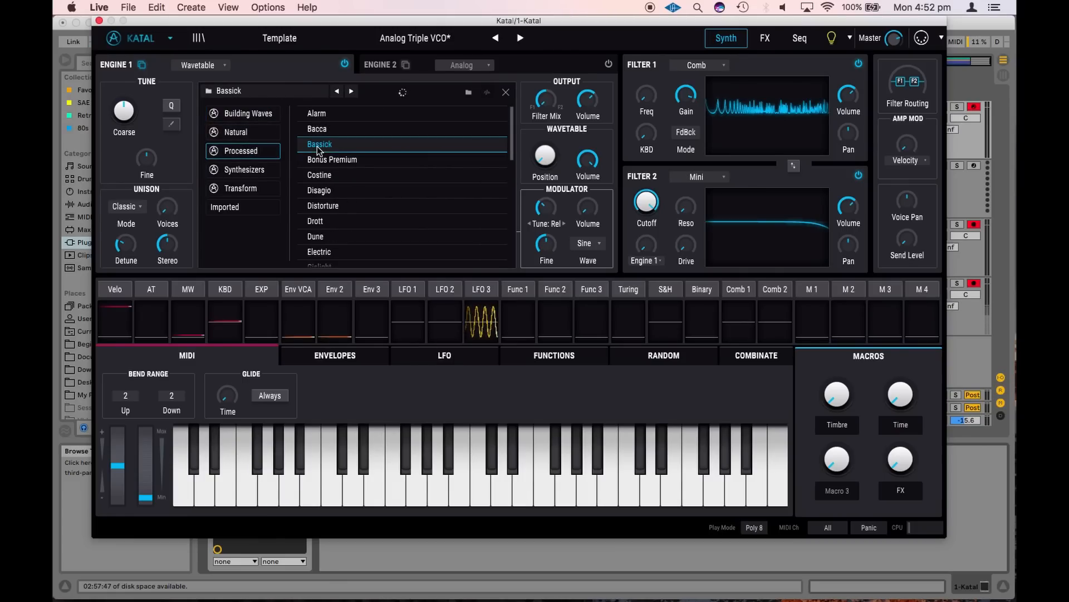
click(259, 170)
click(257, 189)
click(258, 152)
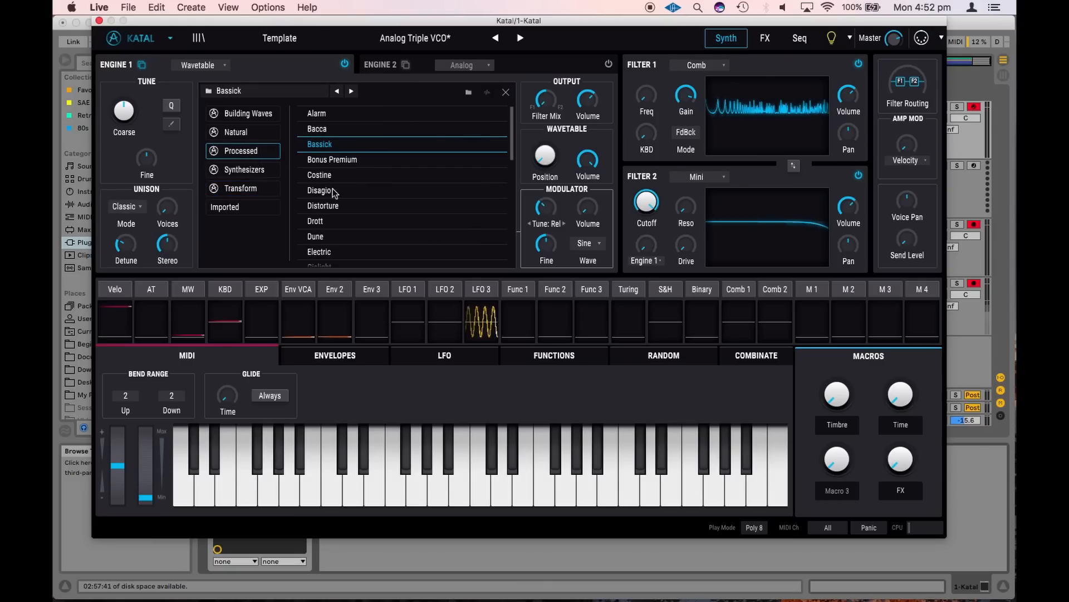
click(351, 193)
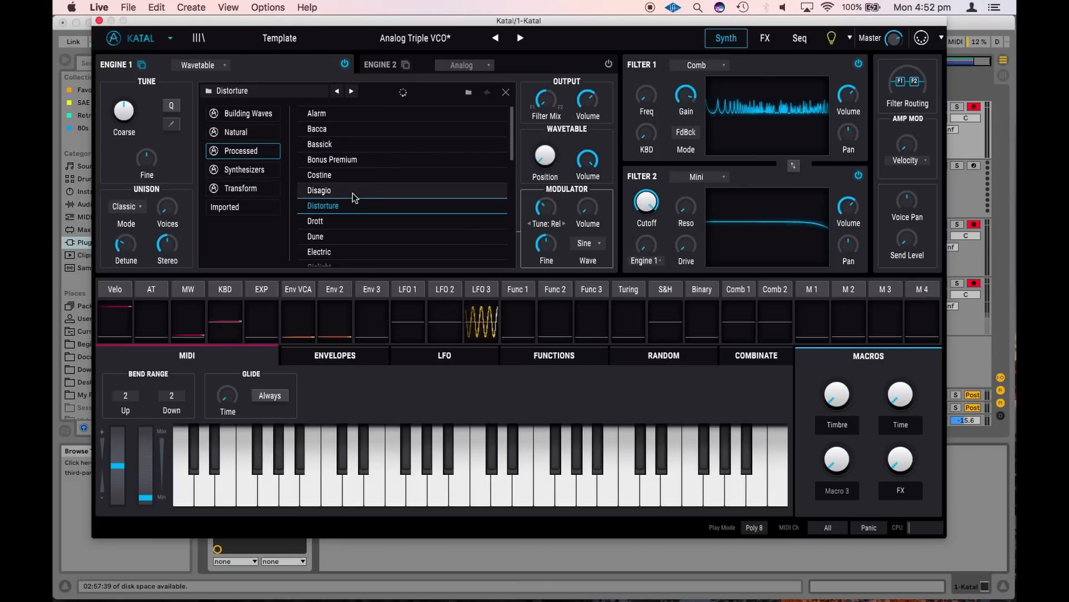
click(249, 115)
click(362, 118)
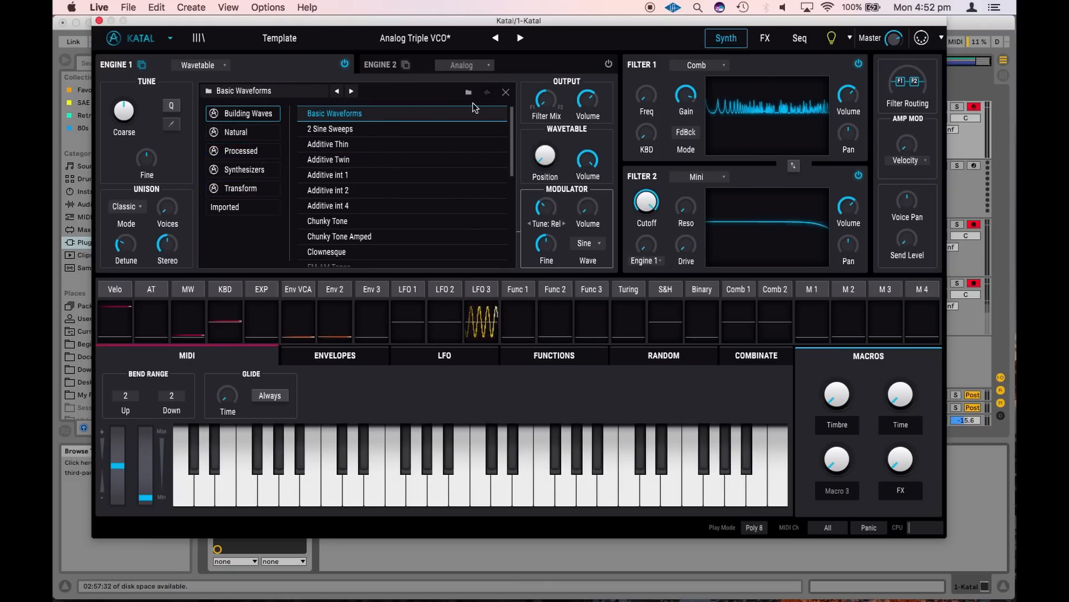
click(505, 92)
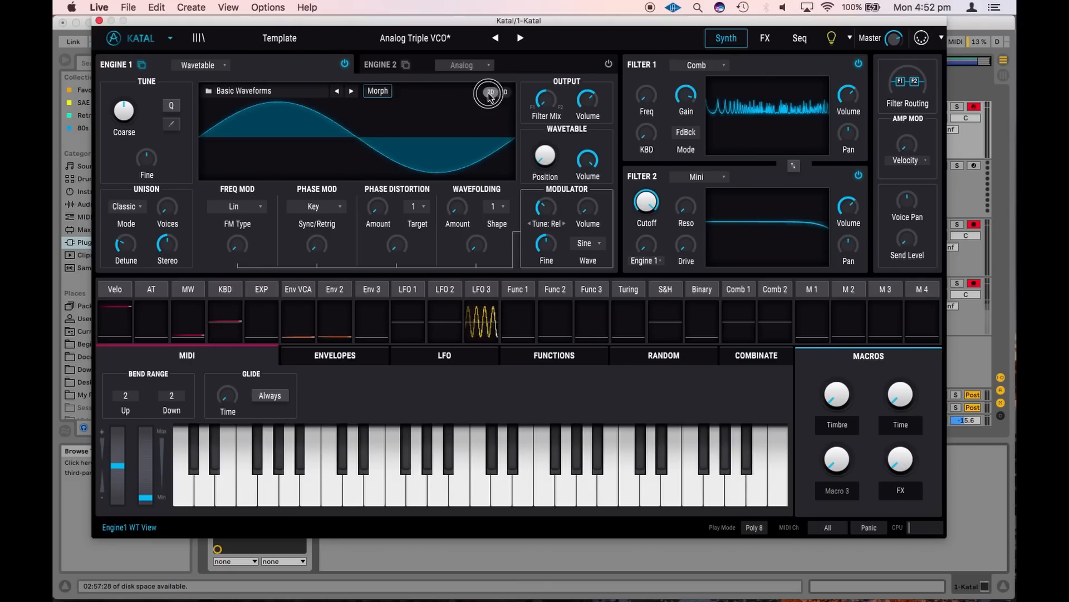
Display Engine 1's wavetable in the 3D view
click(489, 95)
click(495, 93)
click(498, 94)
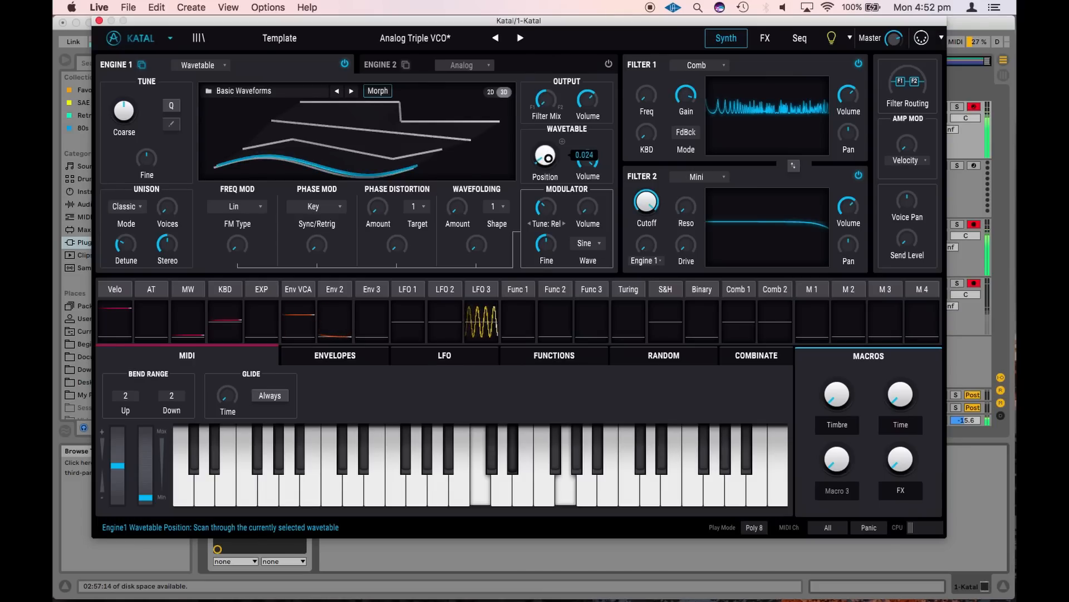
Change Filter 1's type to Mini
click(704, 65)
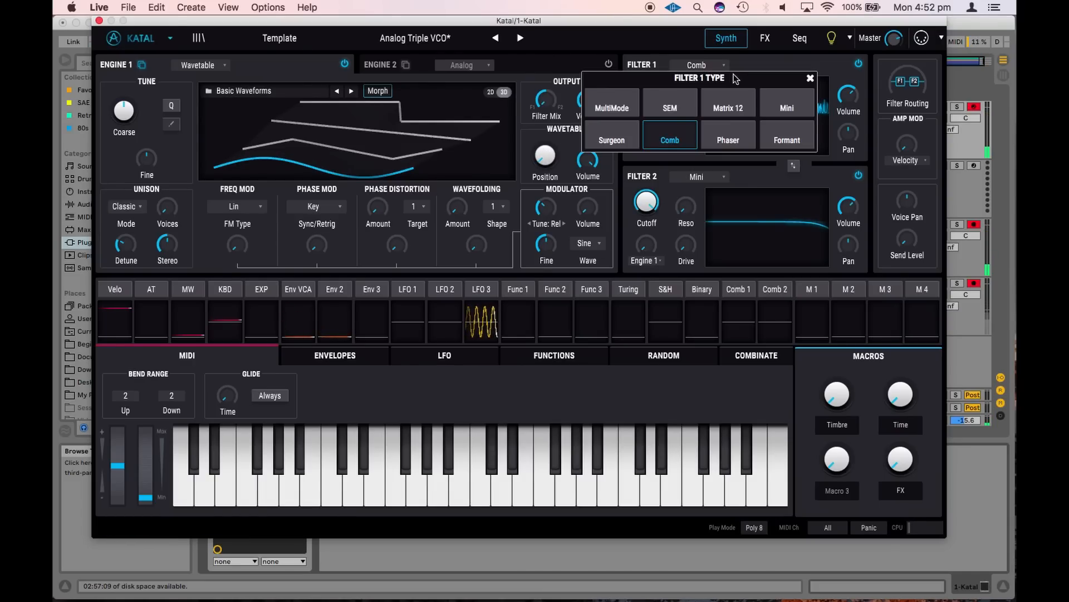
click(780, 107)
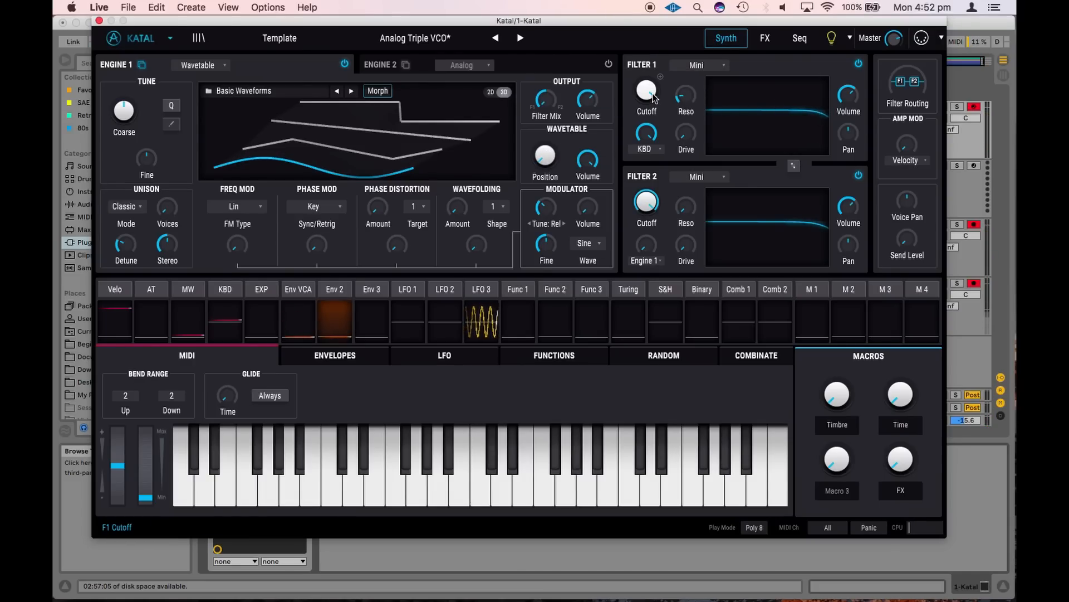
Sweep Engine 1's wavetable position and return the waveform display to the 2D view
mouse_move(546, 157)
mouse_down()
mouse_move(573, 26)
mouse_move(557, 105)
mouse_move(579, 56)
mouse_move(566, 161)
mouse_up()
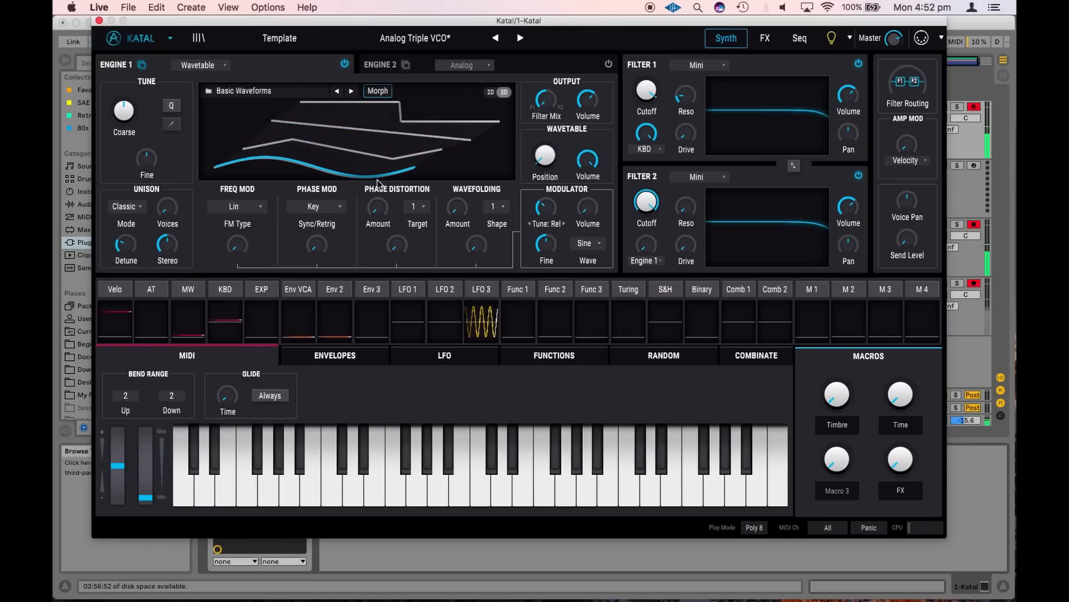
drag(545, 159, 574, 156)
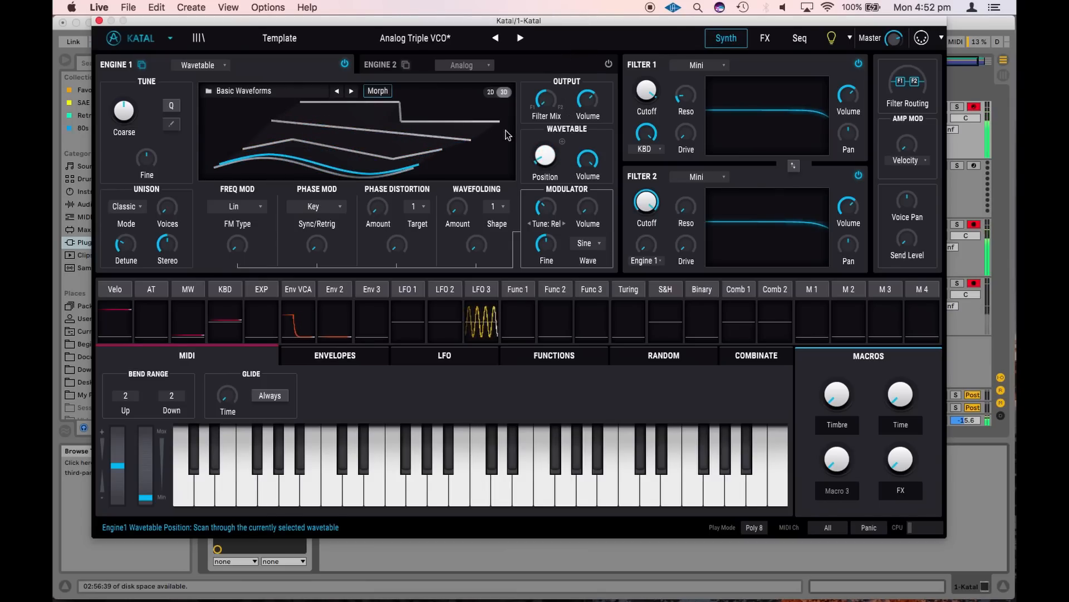
click(490, 92)
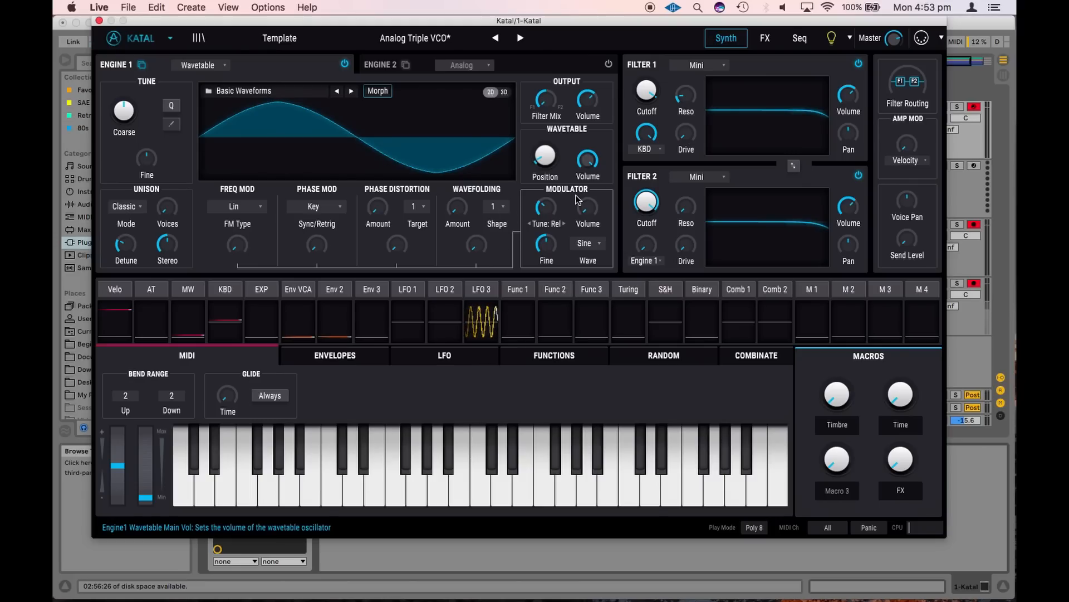
Look through the modulator wave options, then try raising the modulator volume and bring it back to minimum
click(589, 243)
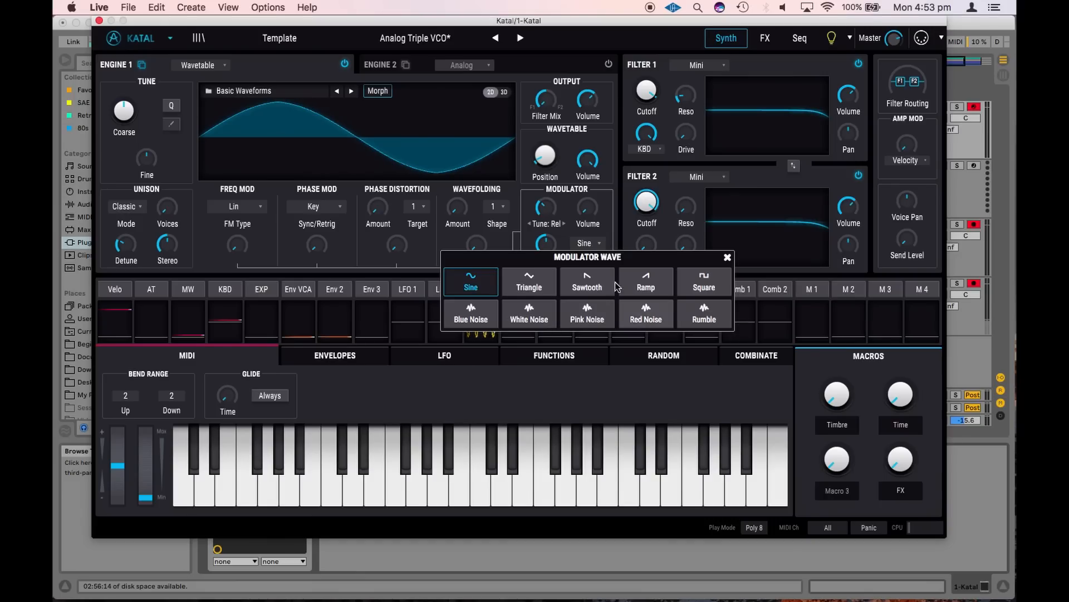
click(607, 222)
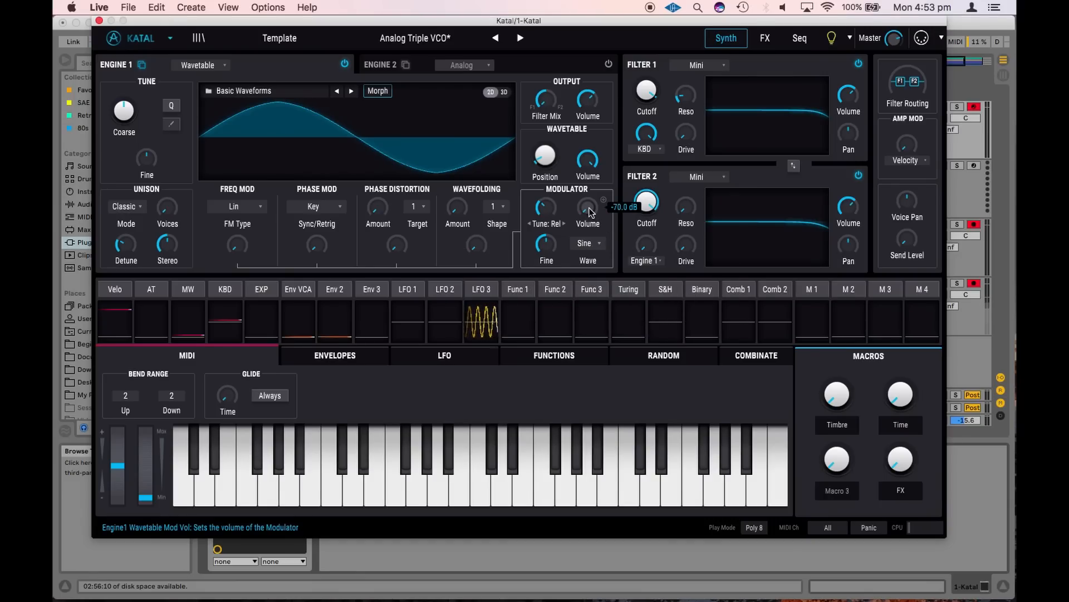
drag(591, 211, 616, 101)
drag(624, 59, 590, 211)
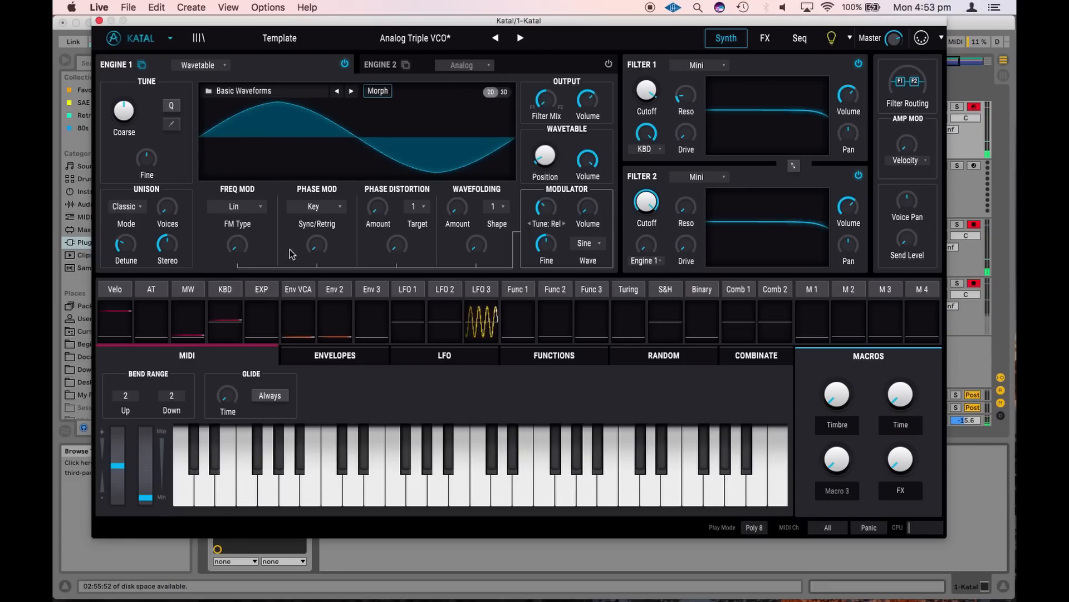
Try Engine 1's frequency modulation and phase modulation amounts, returning both to 0.00
mouse_move(244, 258)
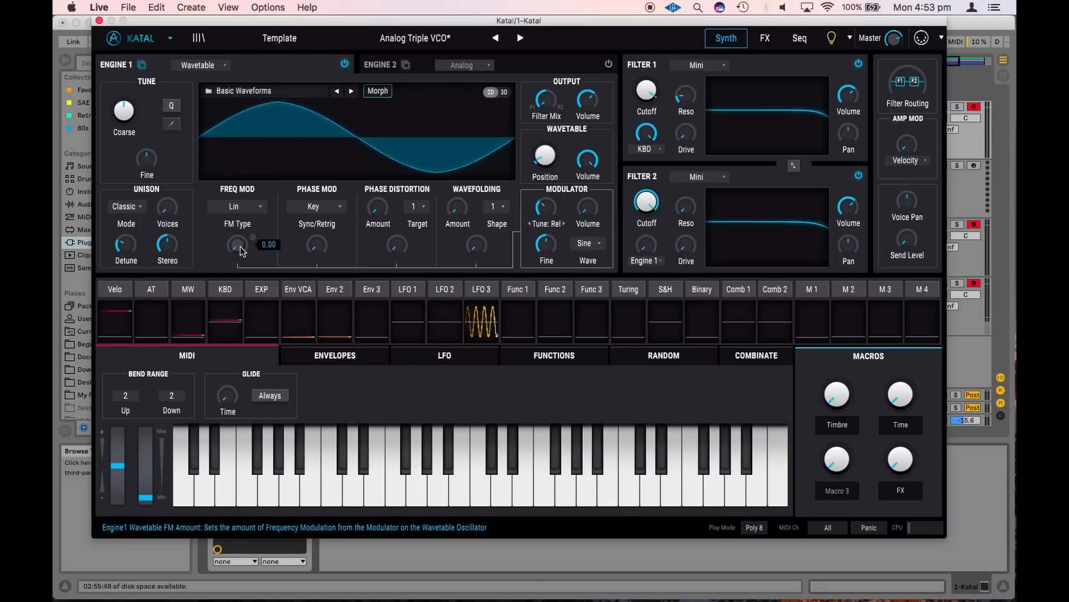
mouse_move(242, 252)
mouse_down()
mouse_move(277, 102)
mouse_move(245, 254)
mouse_up()
drag(316, 254, 339, 217)
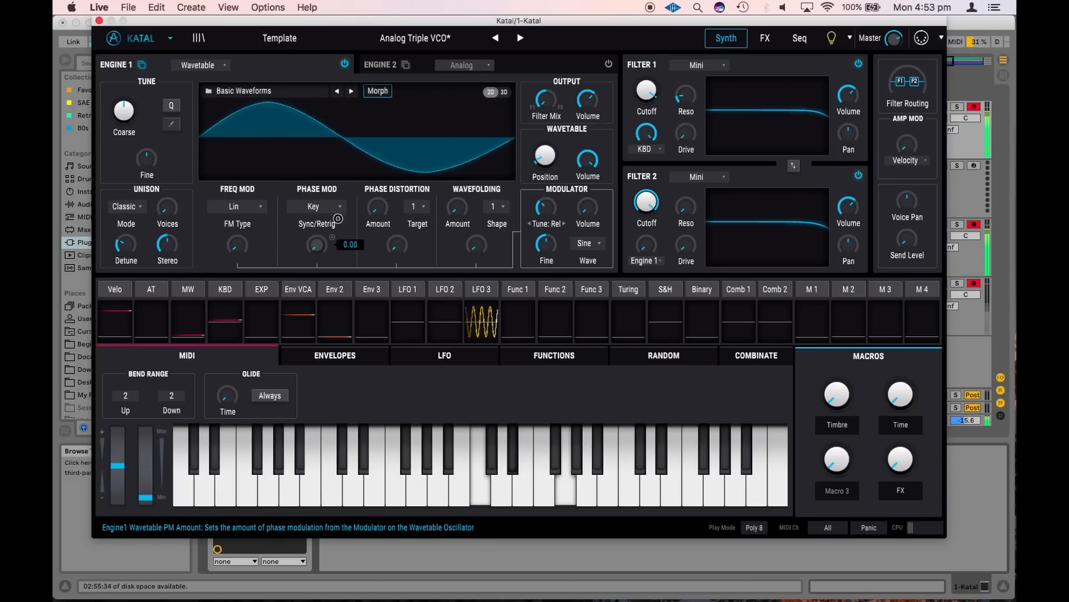
Raise the modulator's phase distortion depth to about halfway and try the direct phase distortion amount
drag(396, 245, 391, 164)
drag(381, 214, 400, 238)
Try Engine 1's wavefolding amount and its modulator depth, returning both to zero
drag(460, 209, 480, 116)
drag(478, 245, 458, 209)
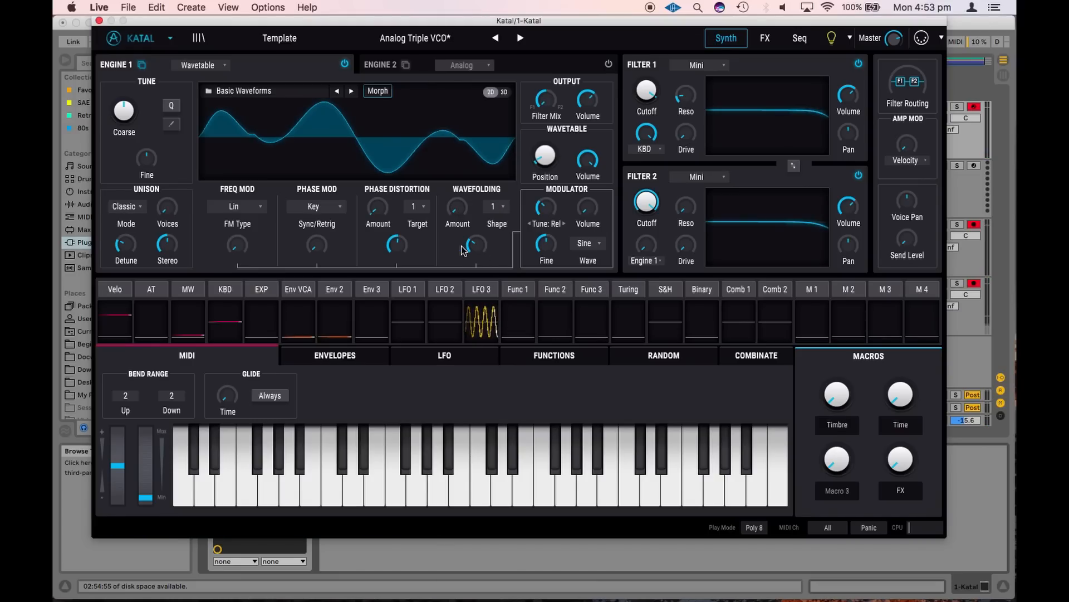
drag(478, 246, 480, 251)
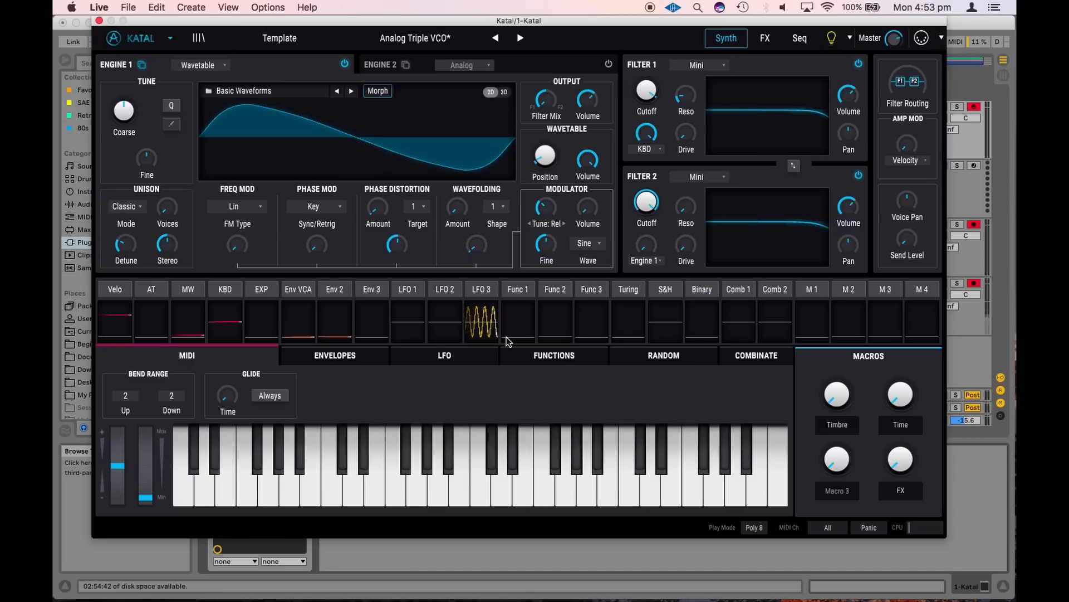
Reset Engine 1's wavetable position to its minimum and assign the mod wheel to it with an amount of 1.00
drag(547, 158, 482, 204)
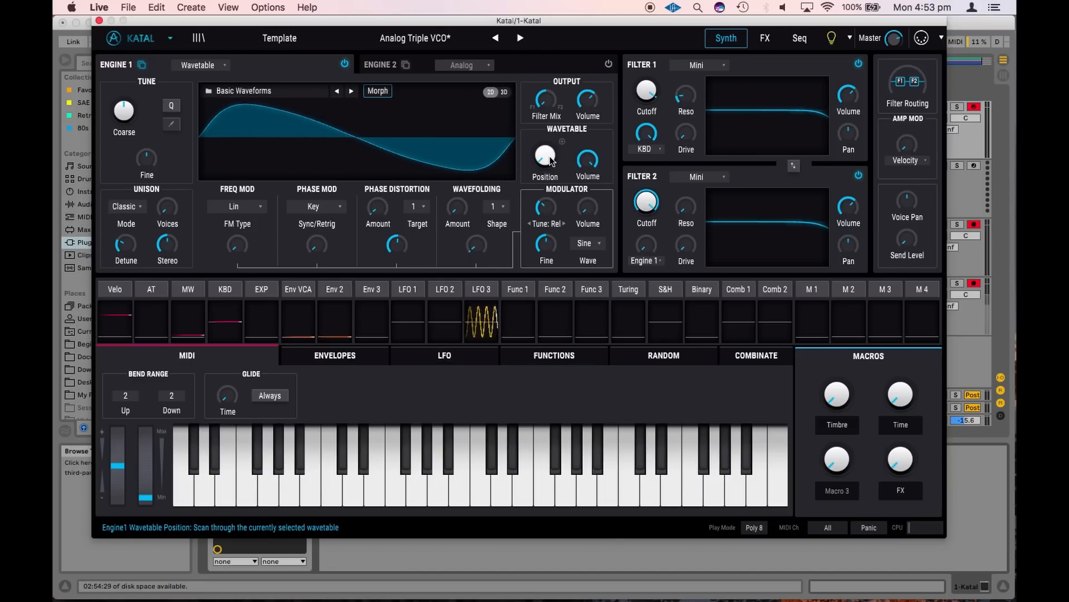
click(562, 141)
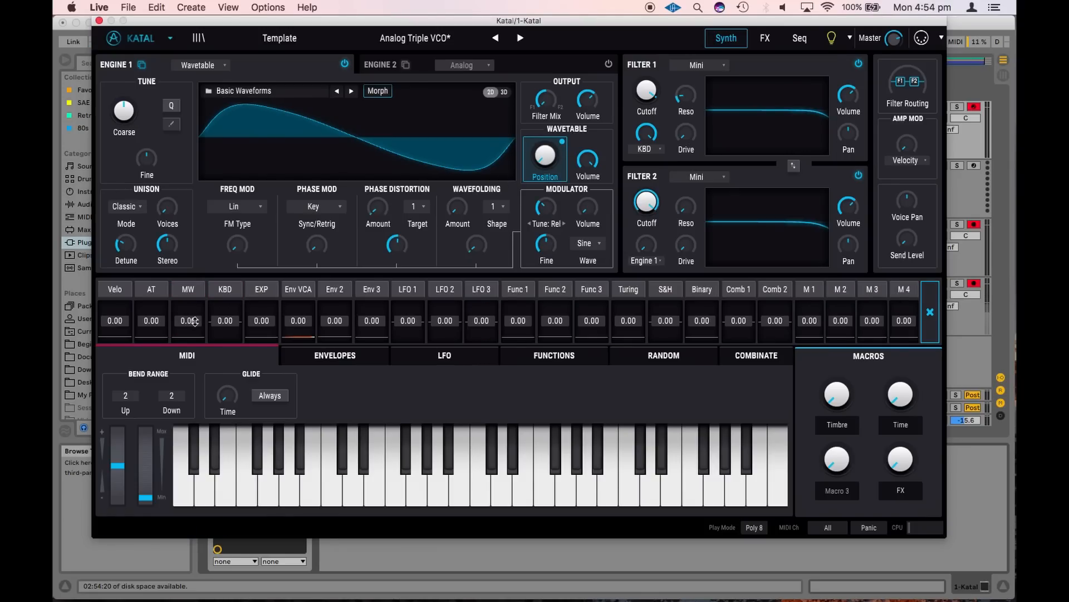
drag(195, 322, 188, 306)
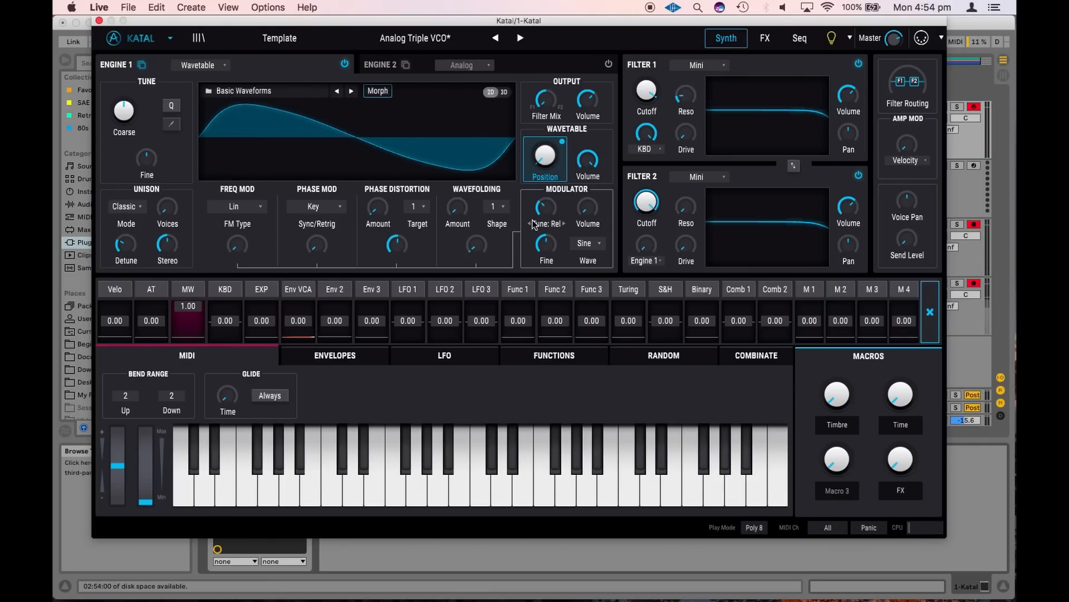
Assign the mod wheel to Filter 1's cutoff and drive at 0.73 each, and lower the cutoff to 173 Hz
click(186, 288)
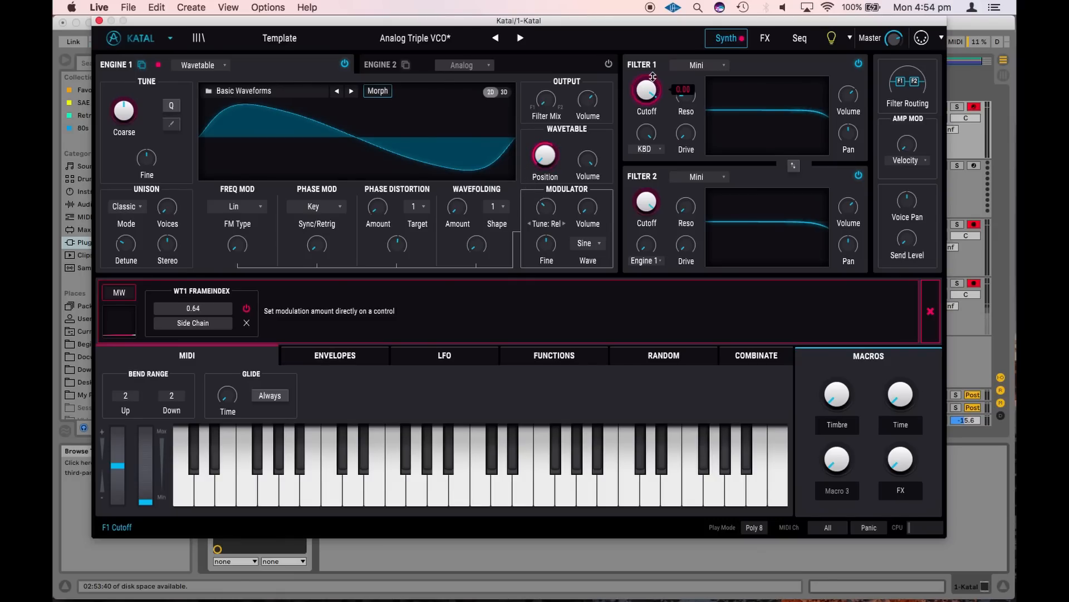
drag(653, 77, 653, 25)
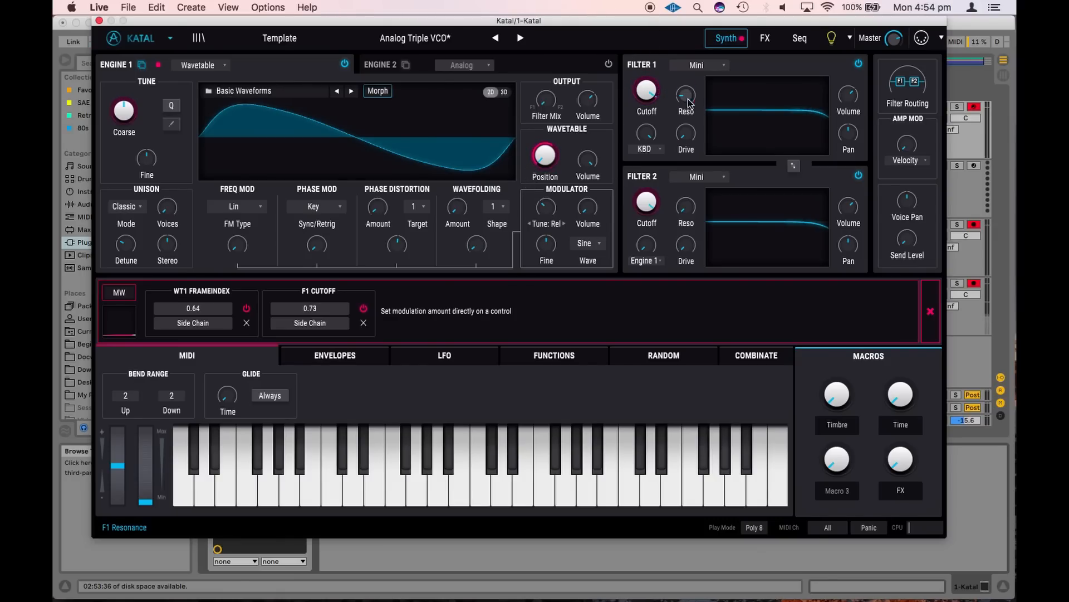
drag(691, 114, 691, 51)
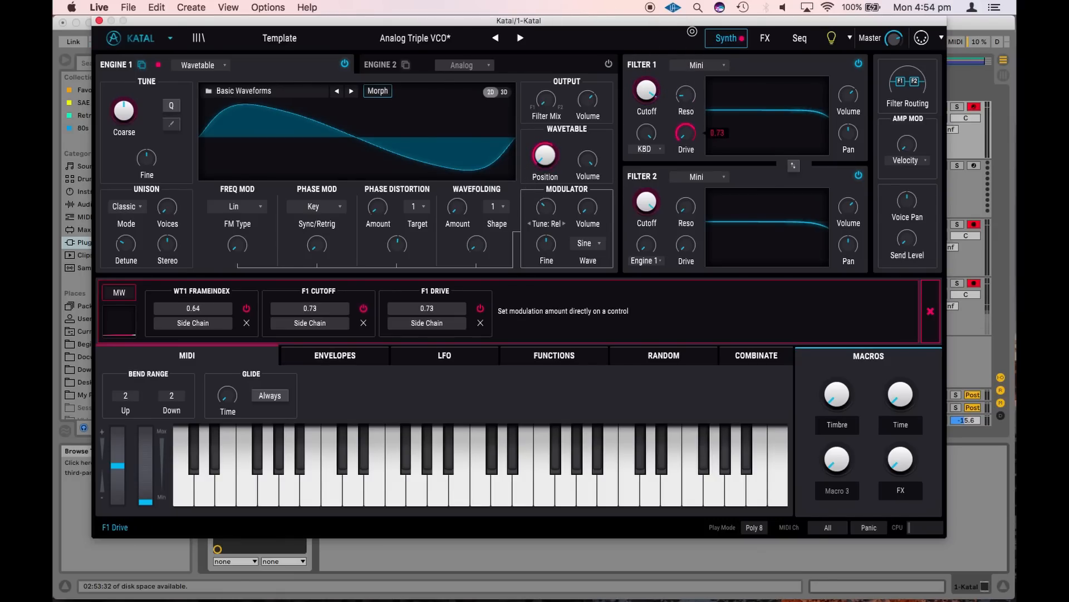
drag(647, 106, 630, 200)
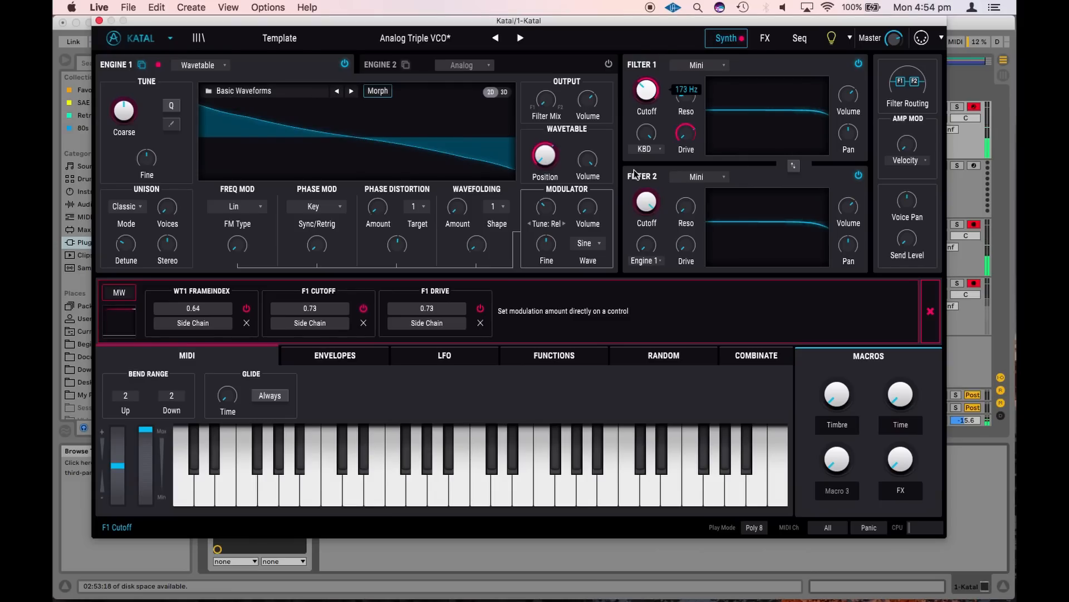
click(930, 311)
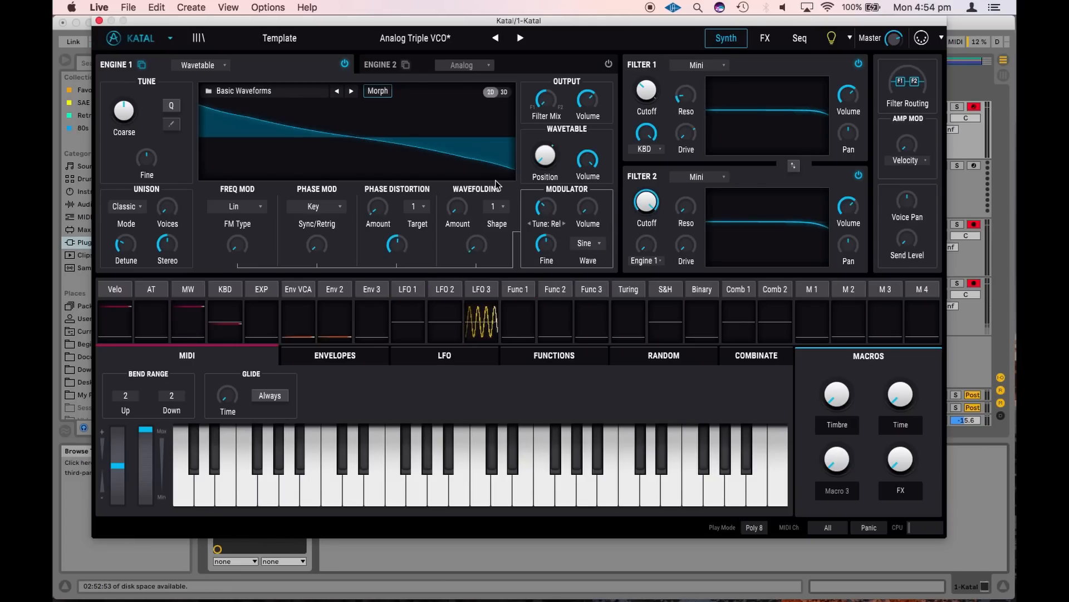
Look through the envelope and LFO settings, and add a point near Function 1's start at time 0.041, level 0.230
mouse_move(543, 156)
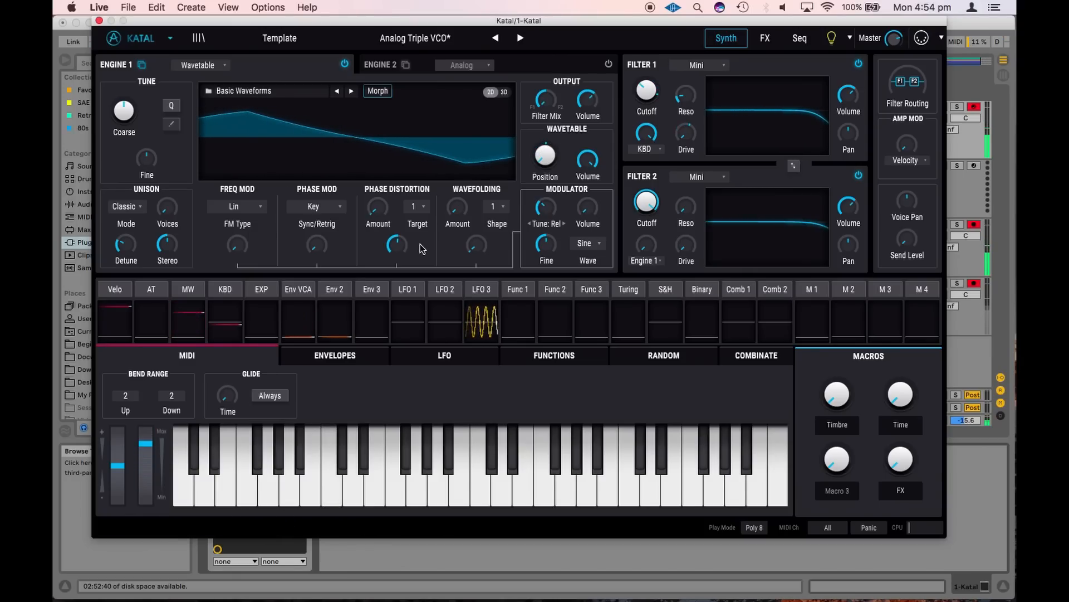
mouse_move(453, 212)
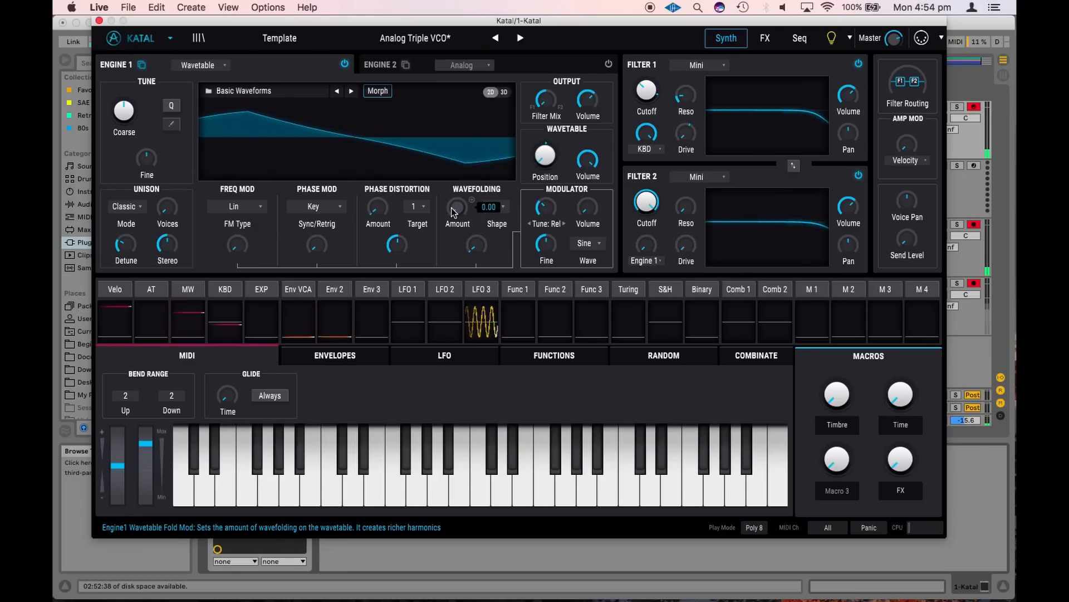
click(343, 355)
click(404, 357)
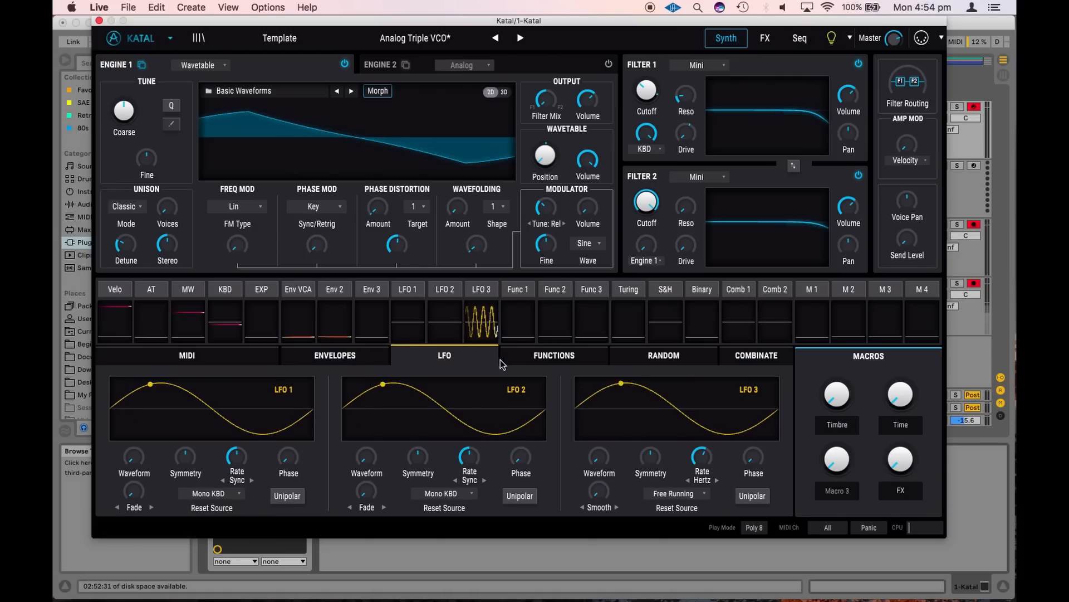
click(538, 359)
mouse_move(321, 286)
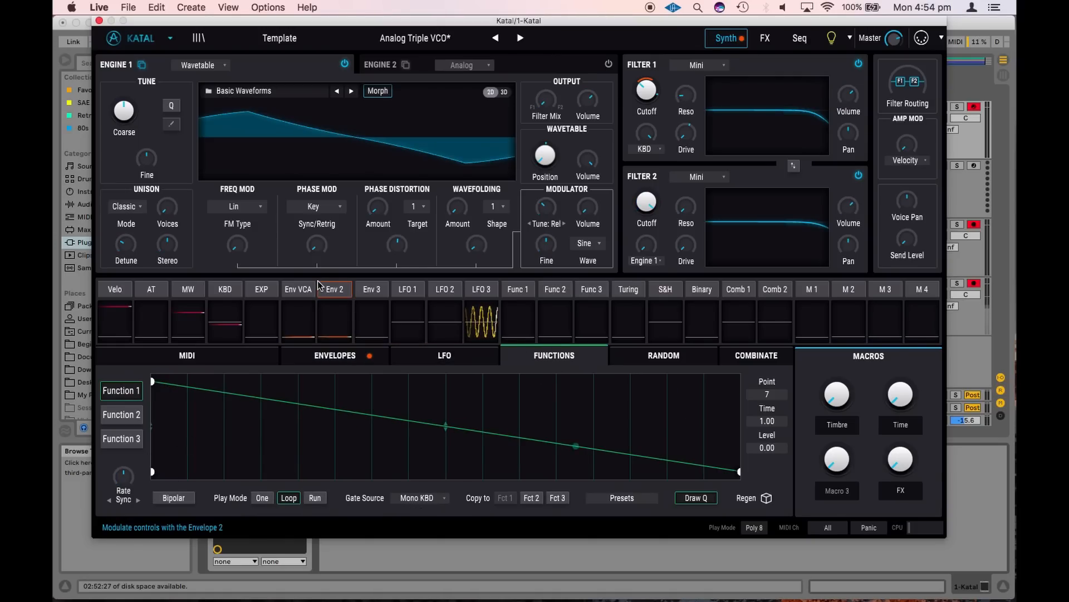
drag(169, 385, 175, 450)
drag(55, 599, 69, 509)
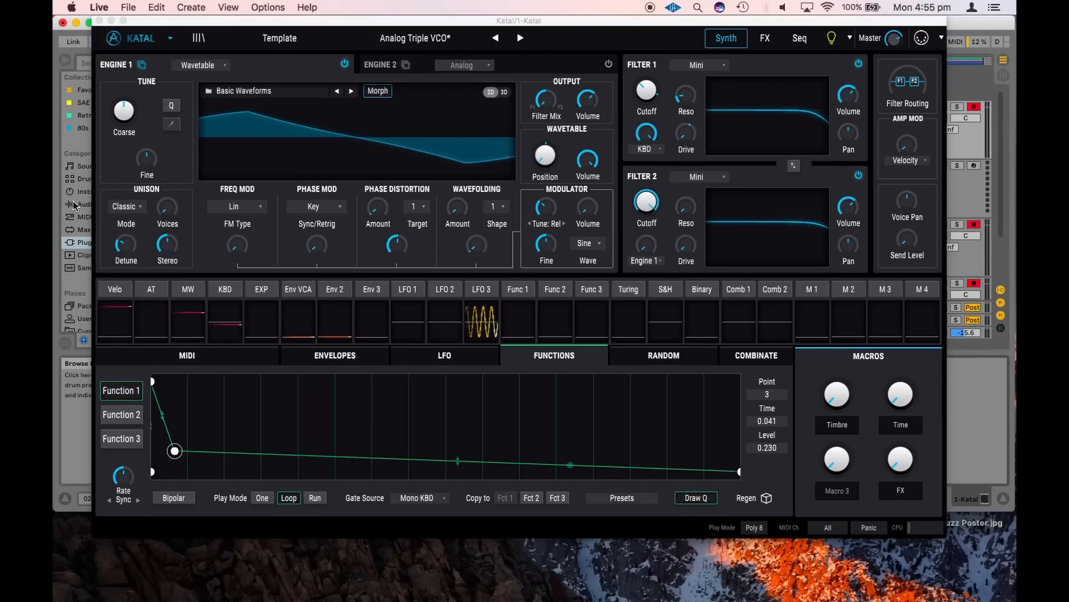
drag(77, 511, 75, 598)
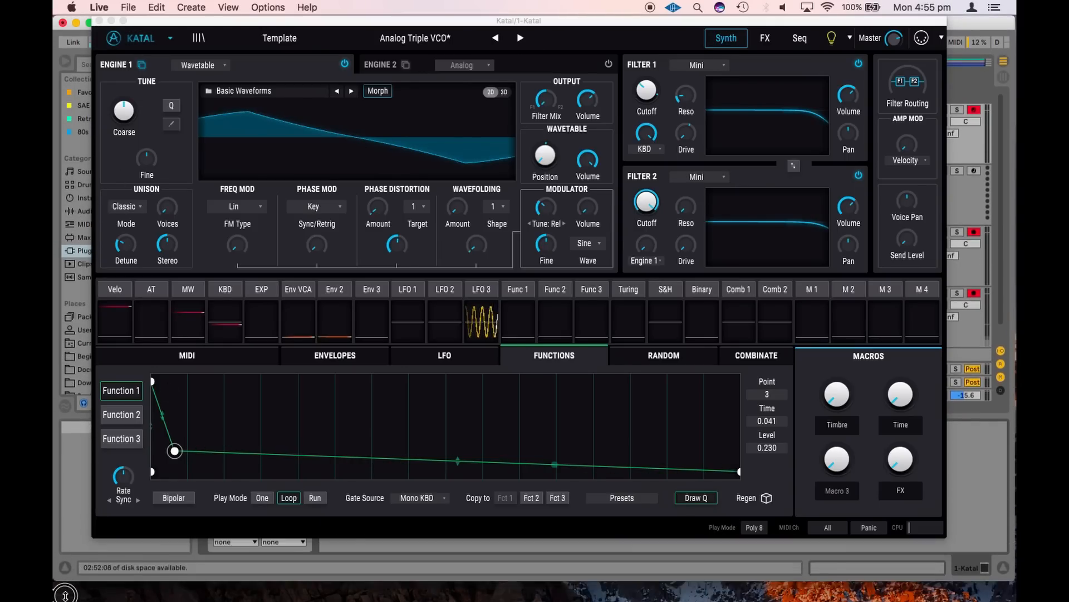
Shape Function 1 into alternating peaks and valleys, curving one segment and placing the final peak at time 0.712, level 0.748
click(224, 444)
drag(222, 428, 333, 469)
drag(365, 466, 413, 369)
drag(279, 431, 309, 365)
drag(455, 406, 571, 405)
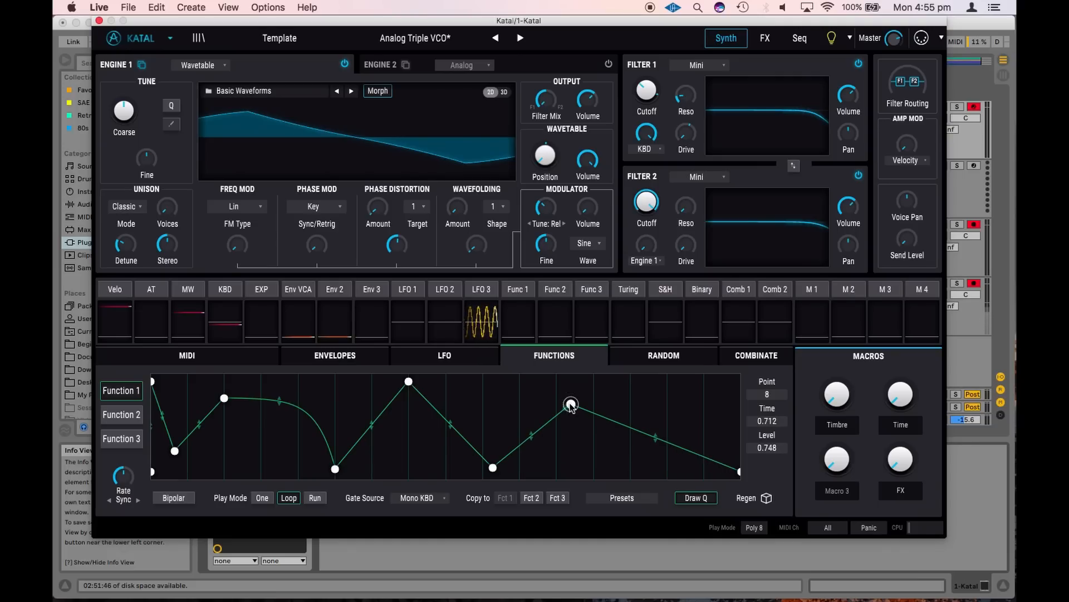
Assign Function 1 to Engine 1's wavefolding amount at 0.38 and to its modulator folding depth at 0.35
click(519, 289)
drag(456, 199, 458, 143)
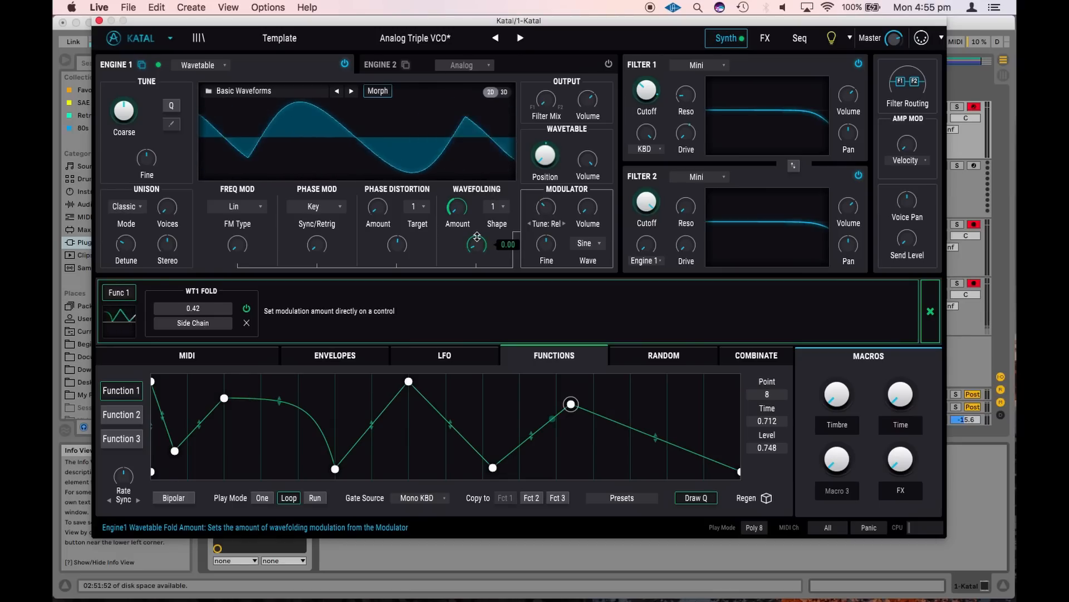
drag(476, 236, 478, 181)
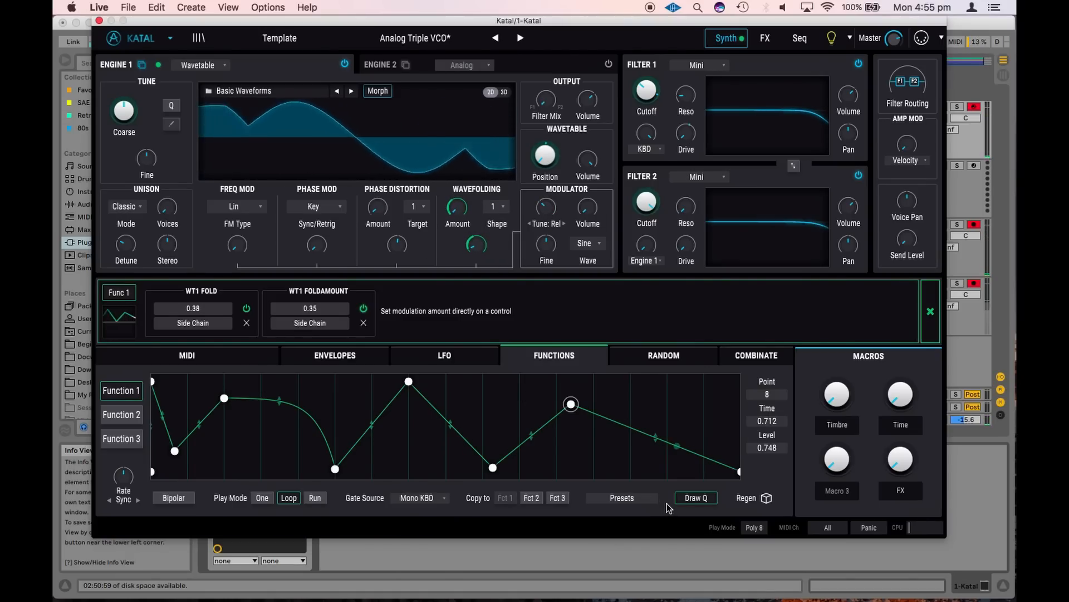
Load the Funny Gates preset into Function 1, and adjust Engine 1's phase distortion and frequency modulation depths
click(622, 499)
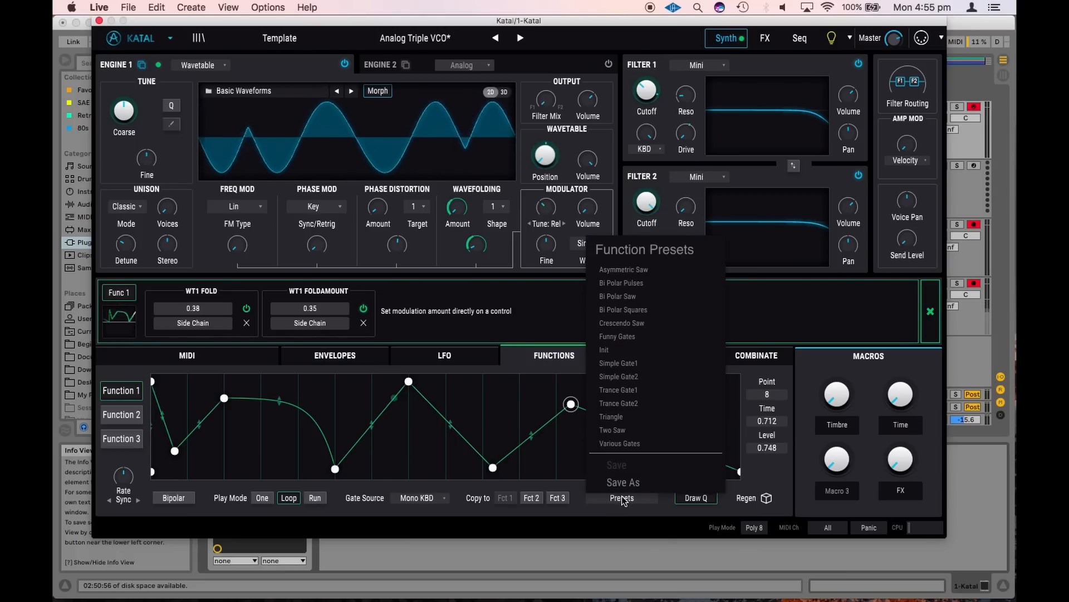
click(659, 337)
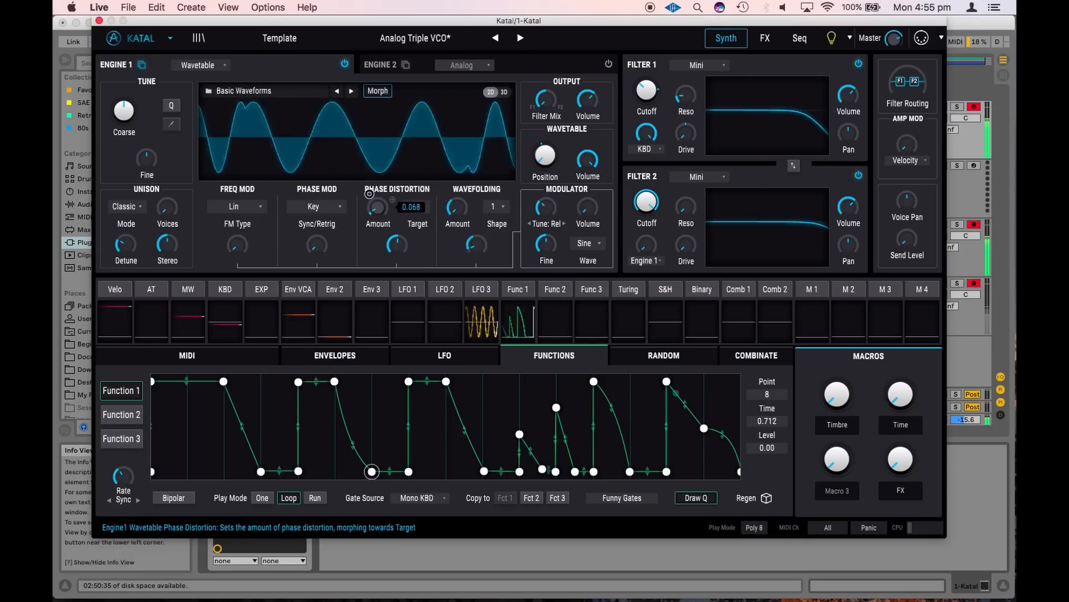
drag(396, 257, 396, 257)
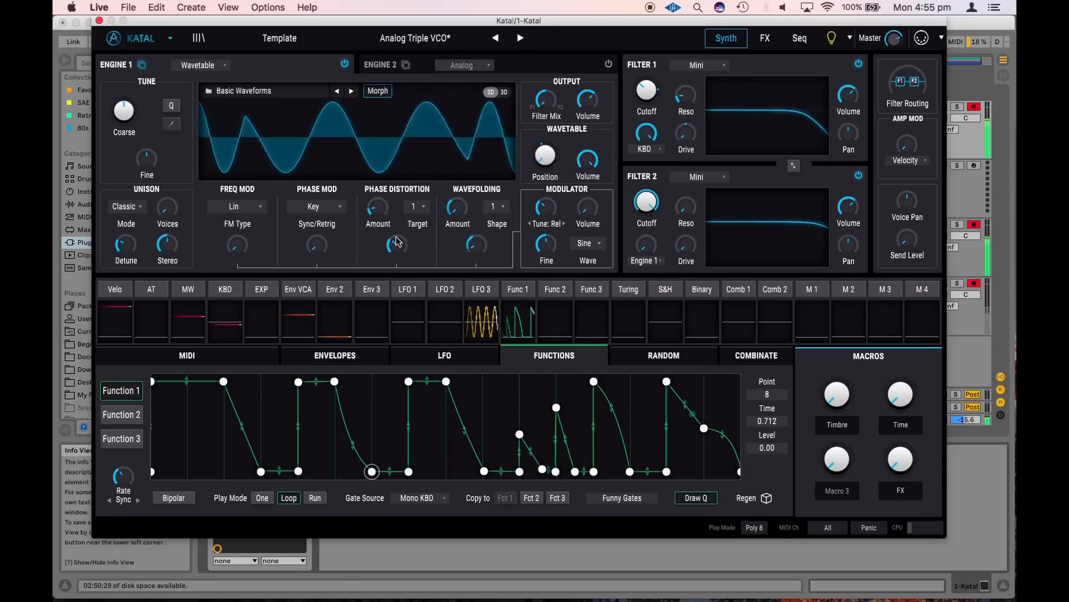
drag(236, 244, 236, 206)
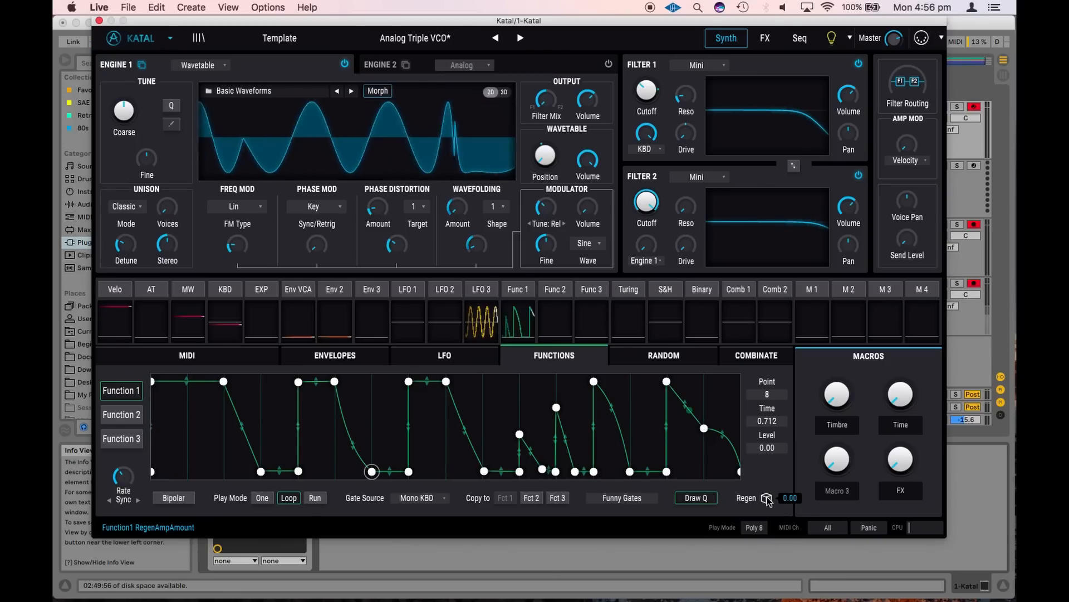
Randomize the levels of Function 1's points with Regen
drag(767, 499, 764, 391)
drag(763, 498, 768, 396)
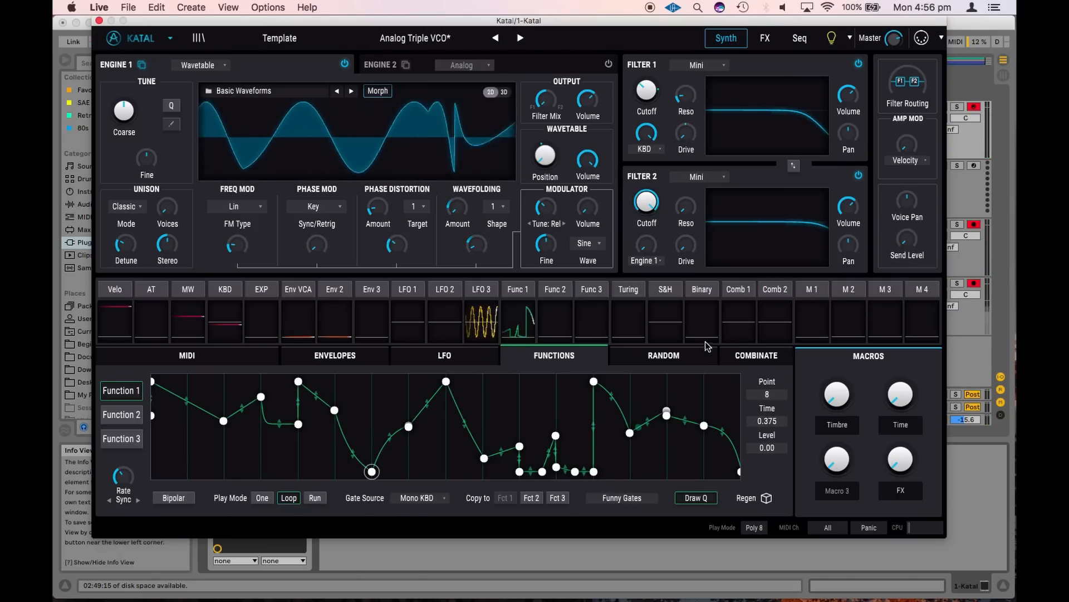
click(519, 470)
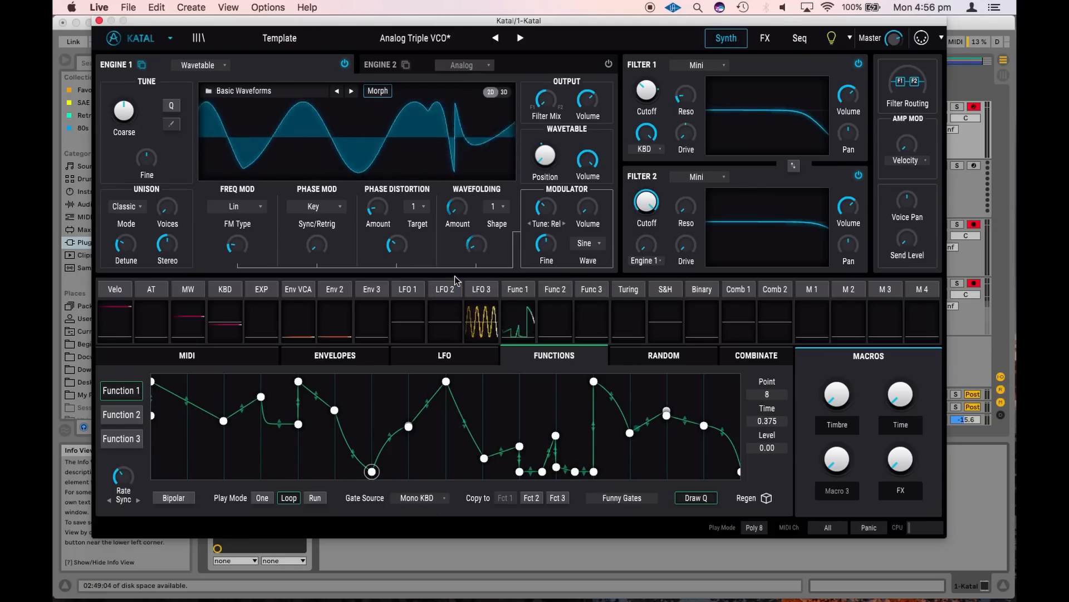
Open the effects page and clear the reverb from Bus A's second slot
click(768, 42)
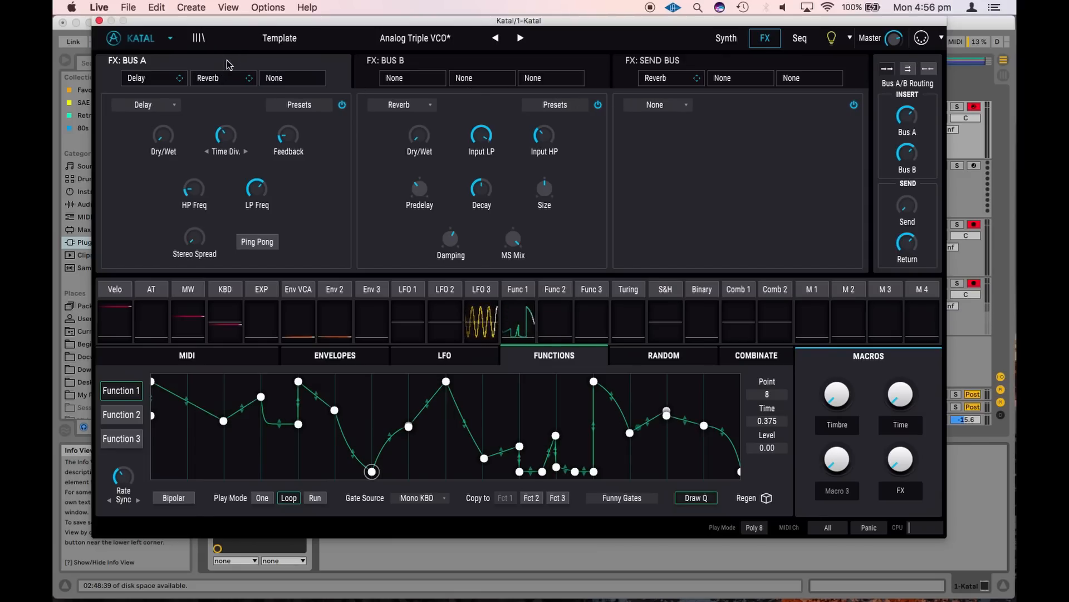
click(415, 105)
click(390, 142)
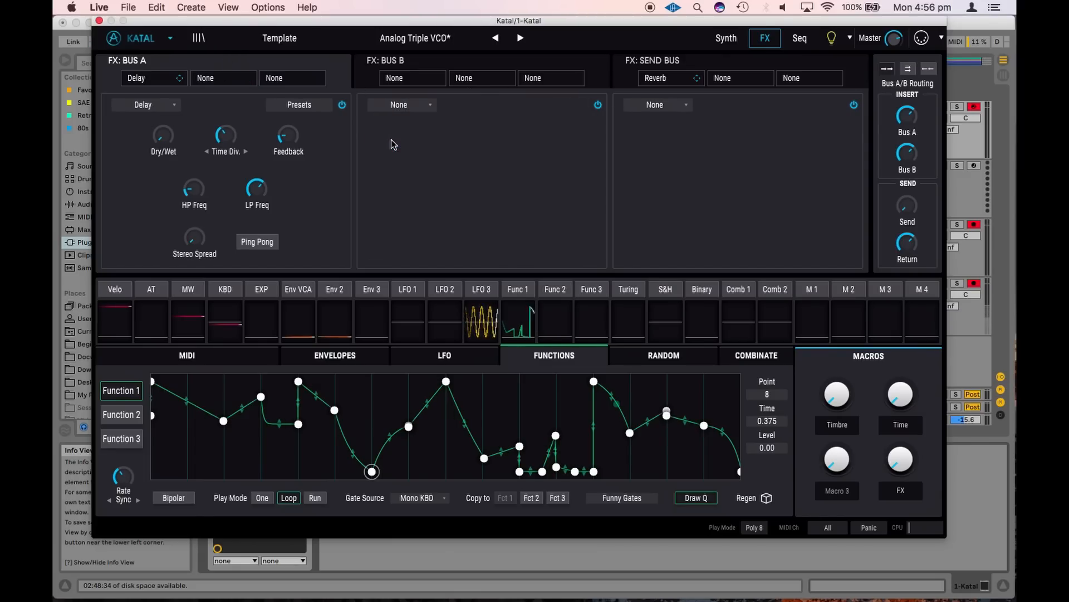
Try Overdrive in Bus A's first slot, settle on Distortion instead, and raise its dry/wet to full and its drive above halfway
click(146, 106)
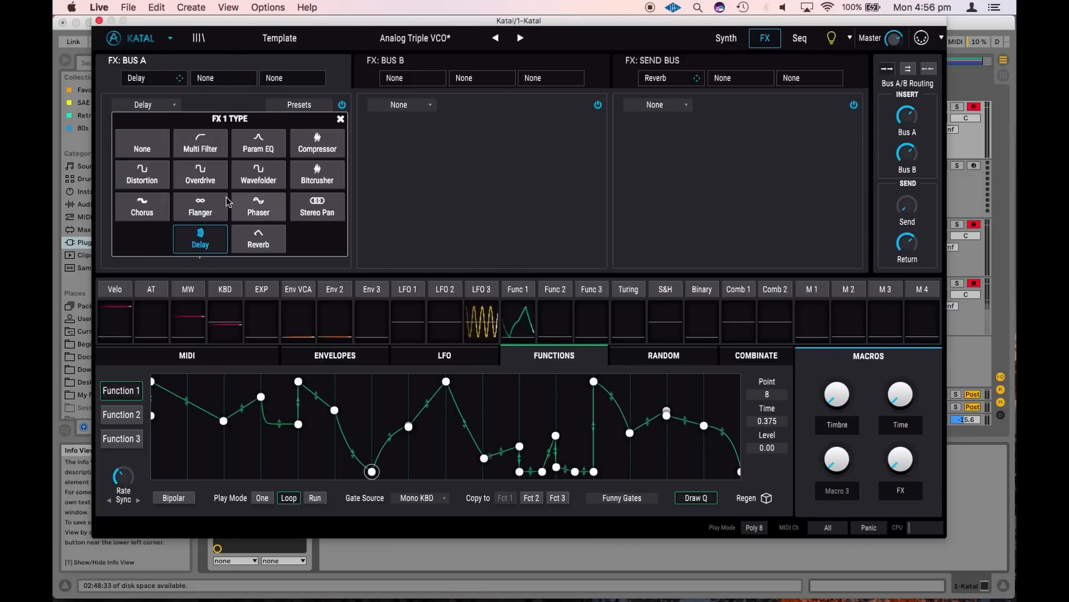
click(200, 167)
click(146, 106)
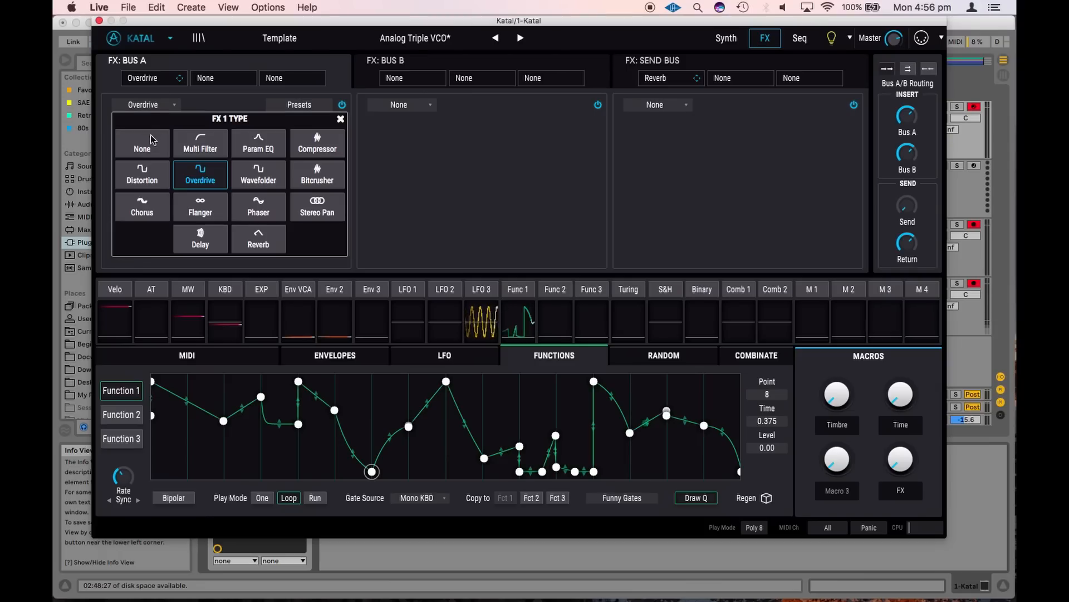
click(143, 169)
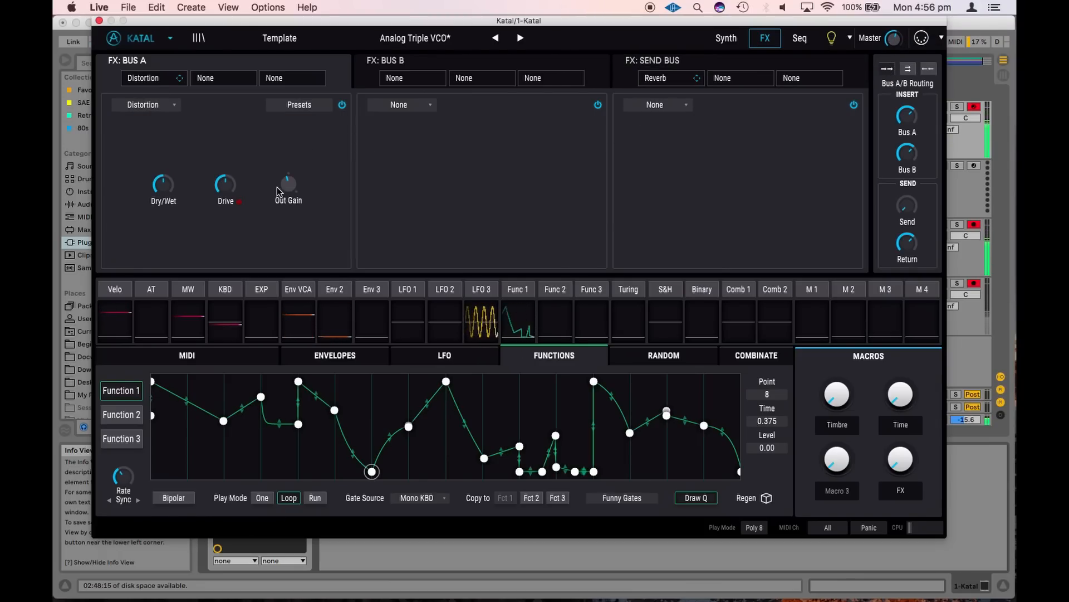
click(147, 185)
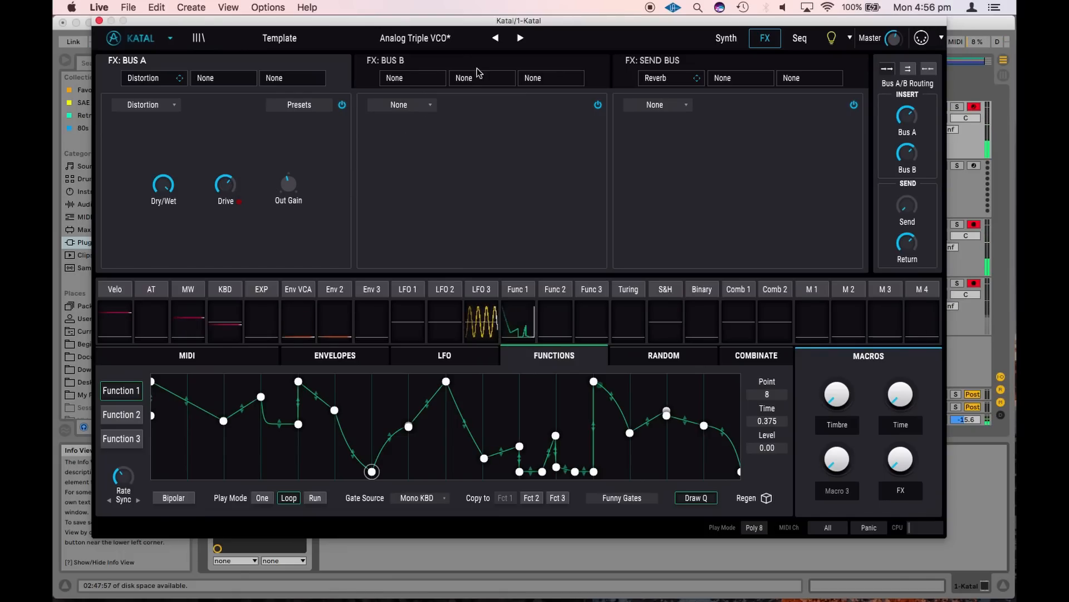
Load a BitCrusher into Bus A's second slot with the Lo-Fi preset
click(396, 106)
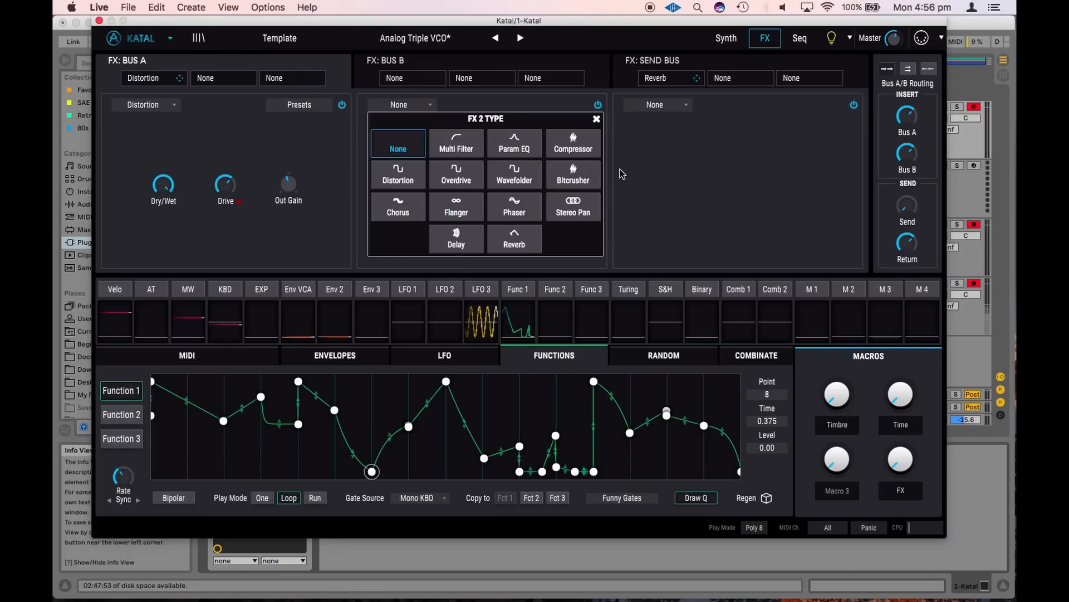
click(574, 176)
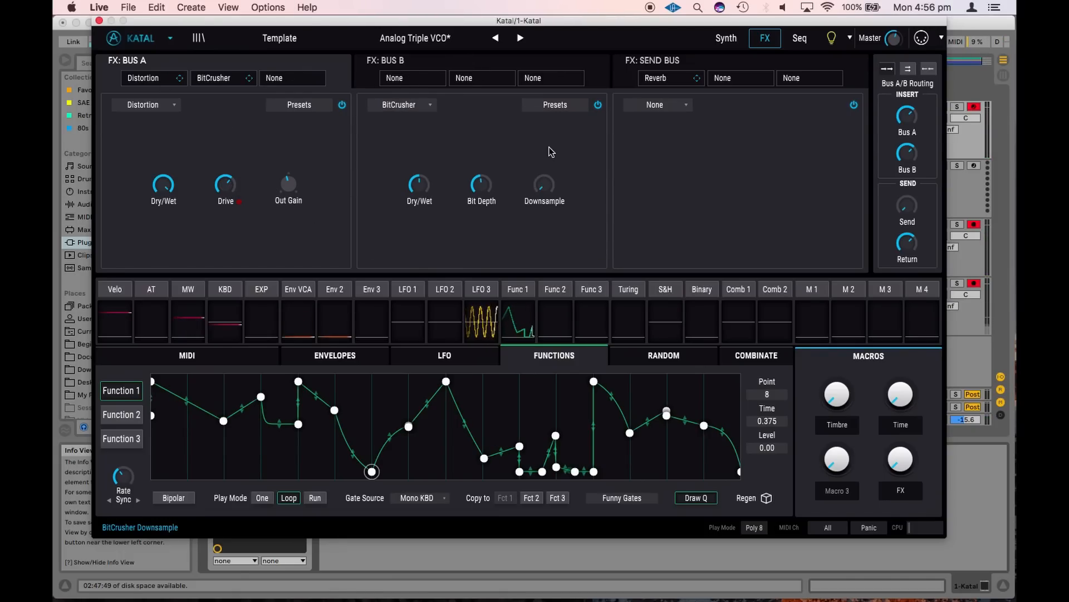
click(582, 107)
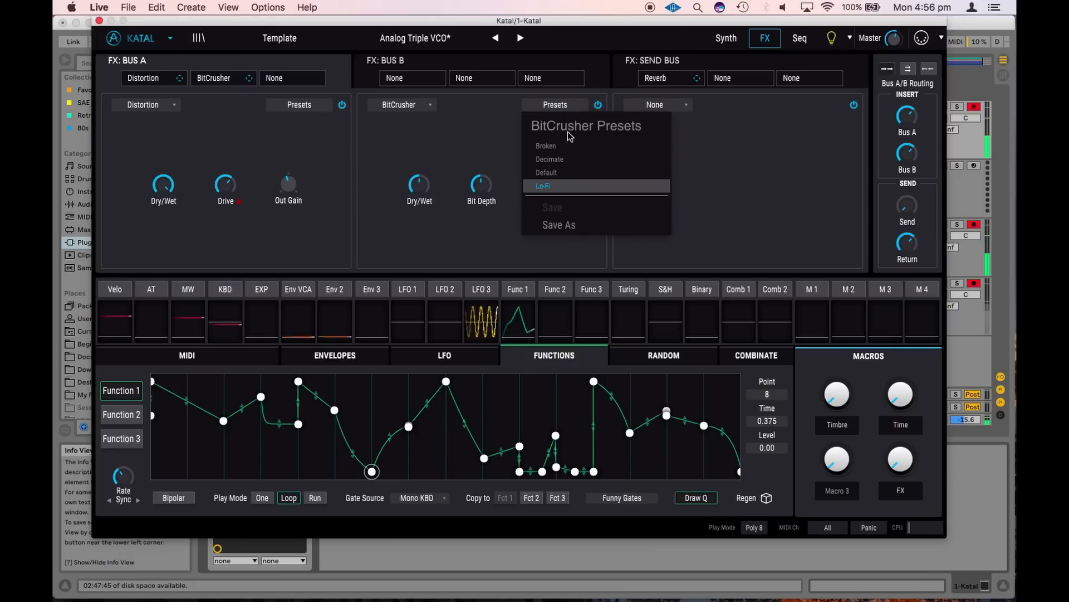
click(556, 189)
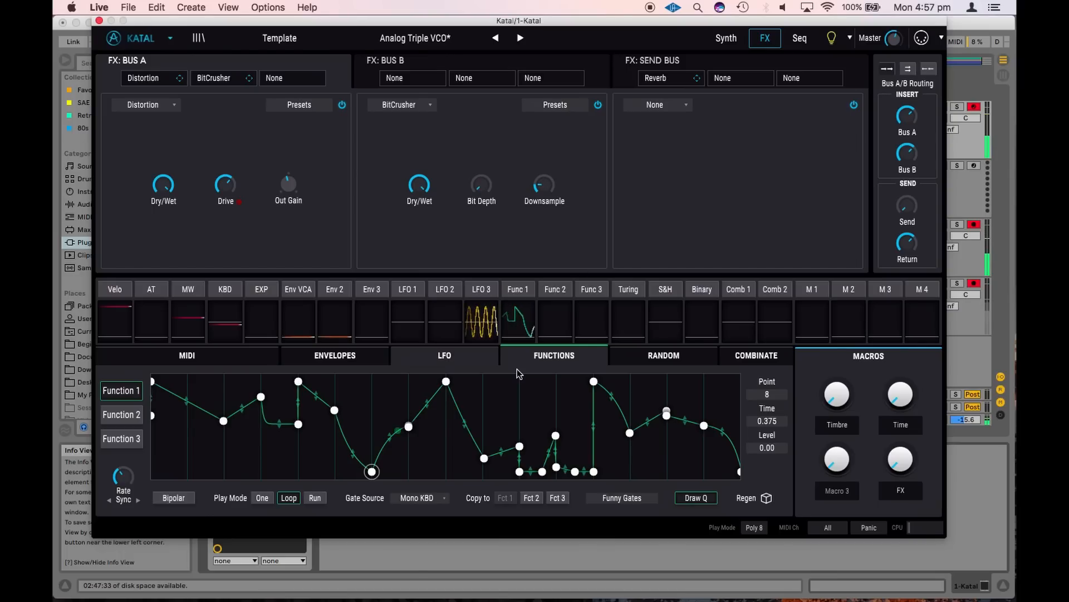
Show the random modulators and assign Turing to the BitCrusher's downsample with an amount of 0.27
click(649, 359)
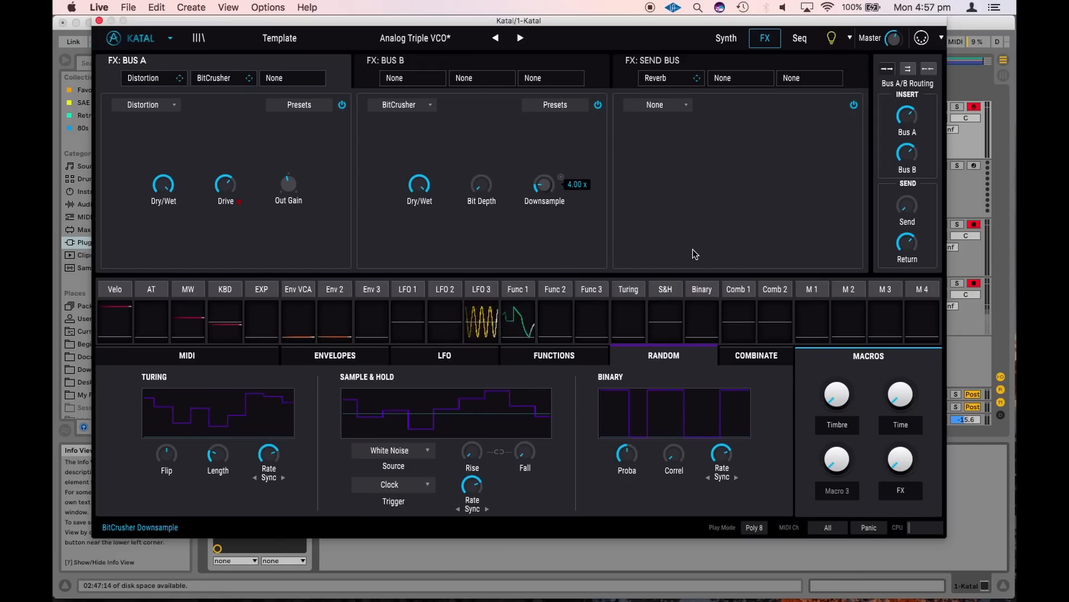
click(628, 289)
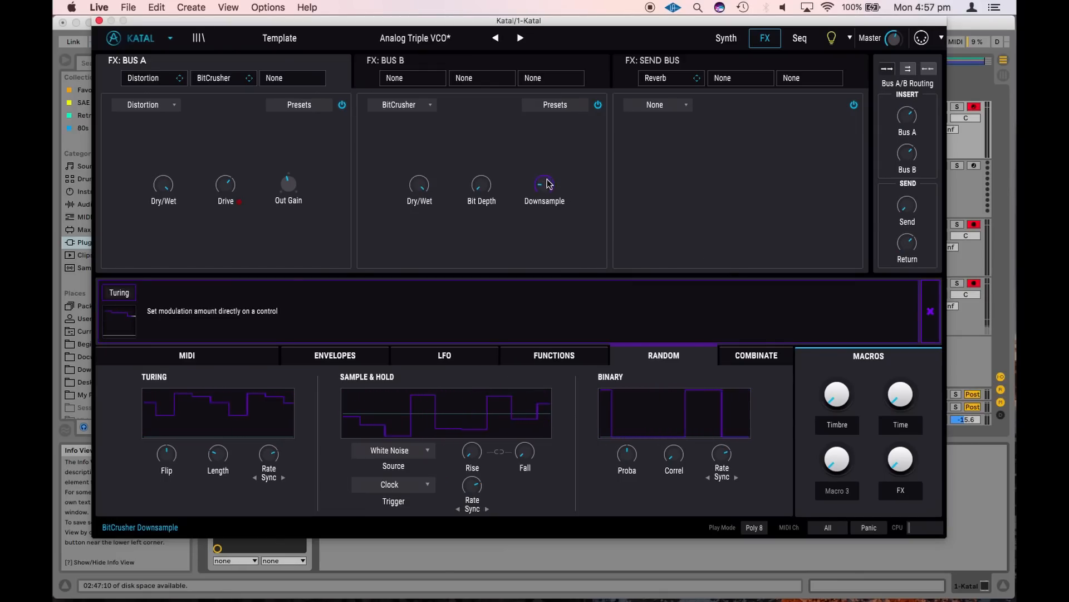
drag(546, 177, 546, 155)
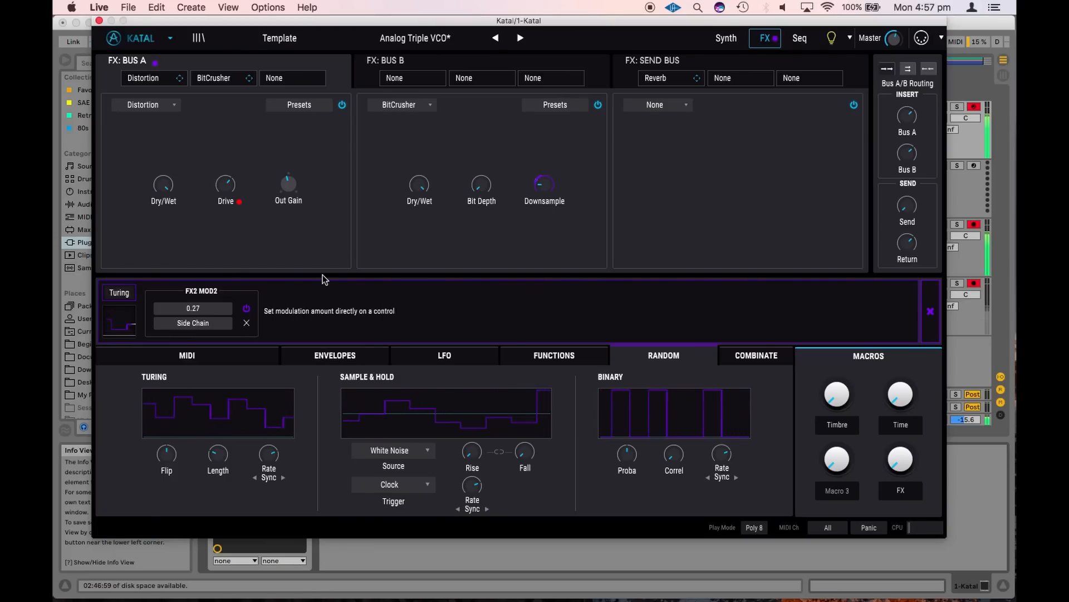
Assign Turing to the BitCrusher's bit depth with an amount of 0.40, and raise the bit depth control to about halfway
drag(480, 172, 480, 129)
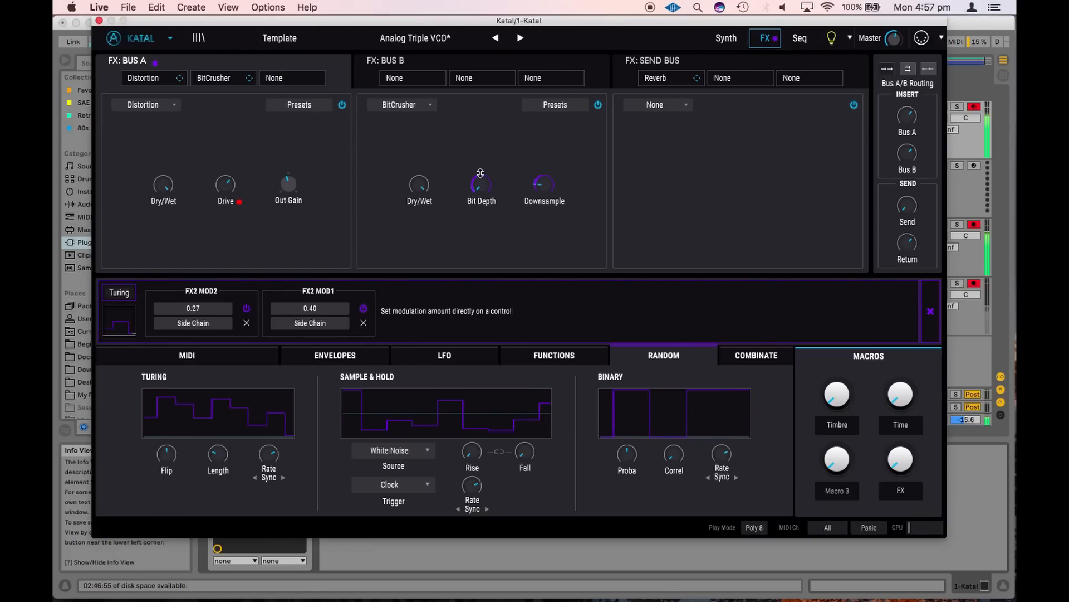
click(479, 205)
drag(478, 179, 477, 109)
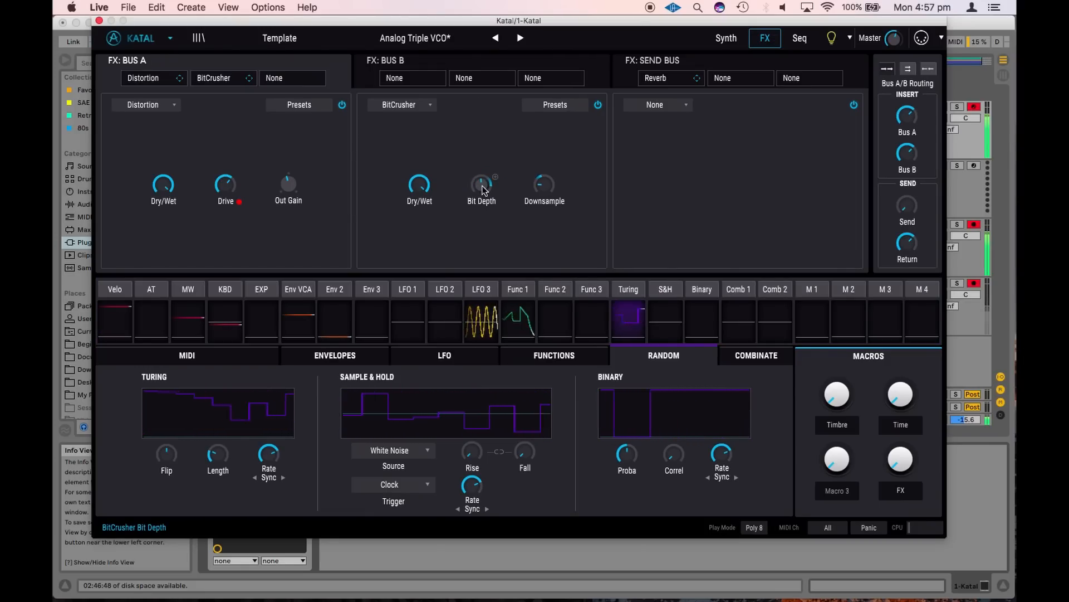
Set the BitCrusher's bit depth to about 6.37 bits
drag(481, 161, 485, 189)
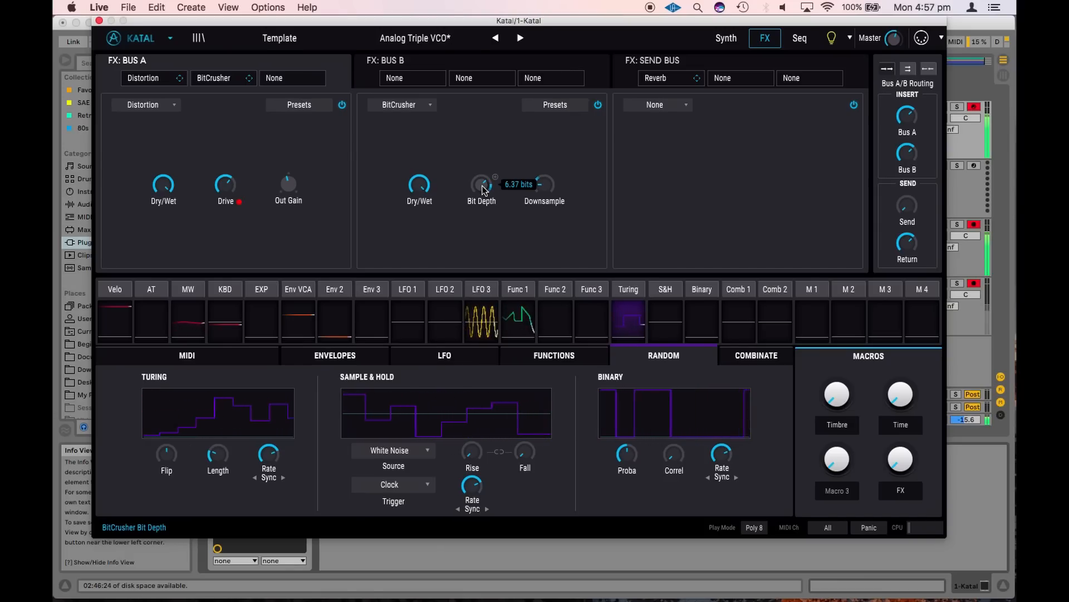
Show the send bus effects, set the send level to 0.00 dB, and load the Room preset into the reverb
click(638, 65)
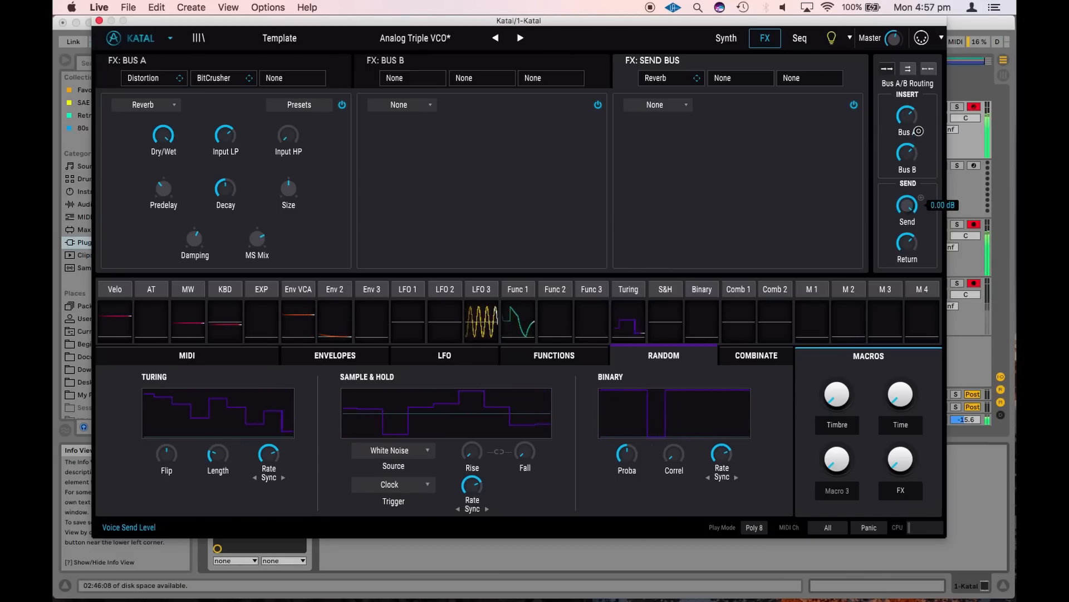
click(304, 104)
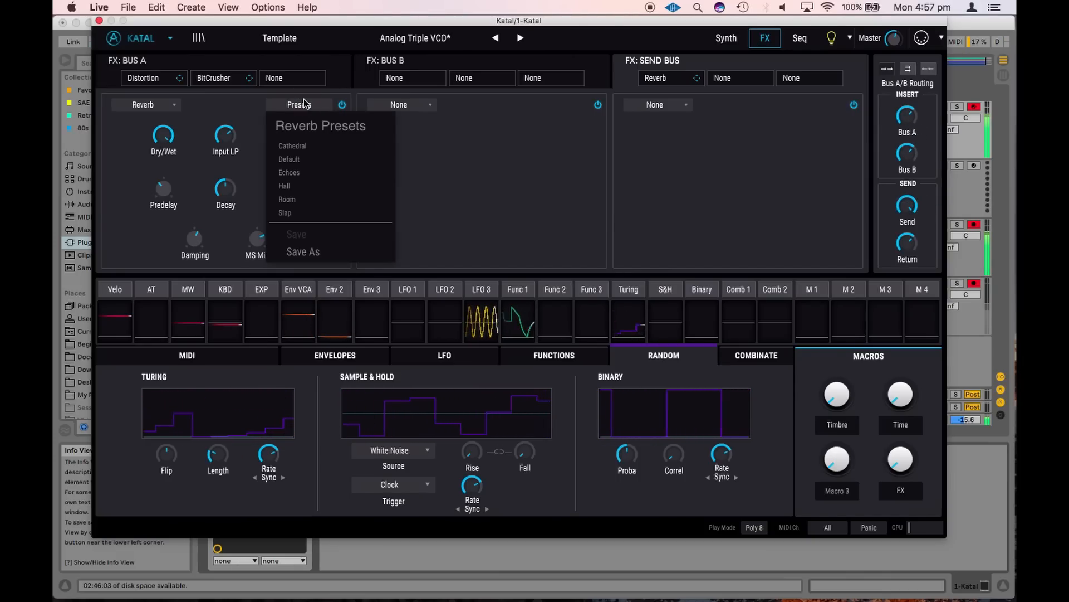
click(306, 204)
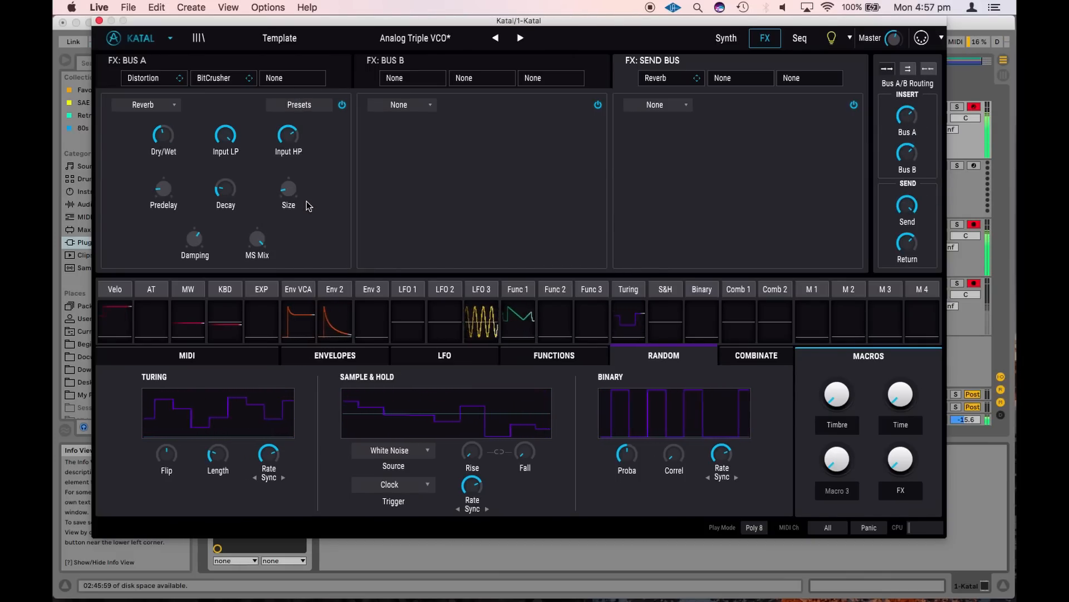
click(301, 105)
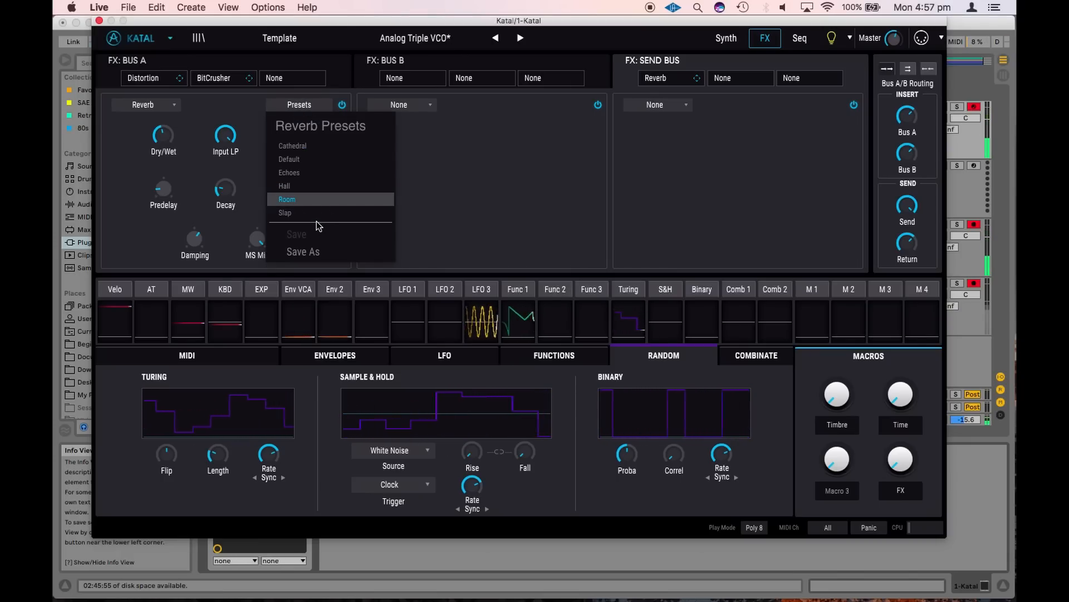
click(522, 179)
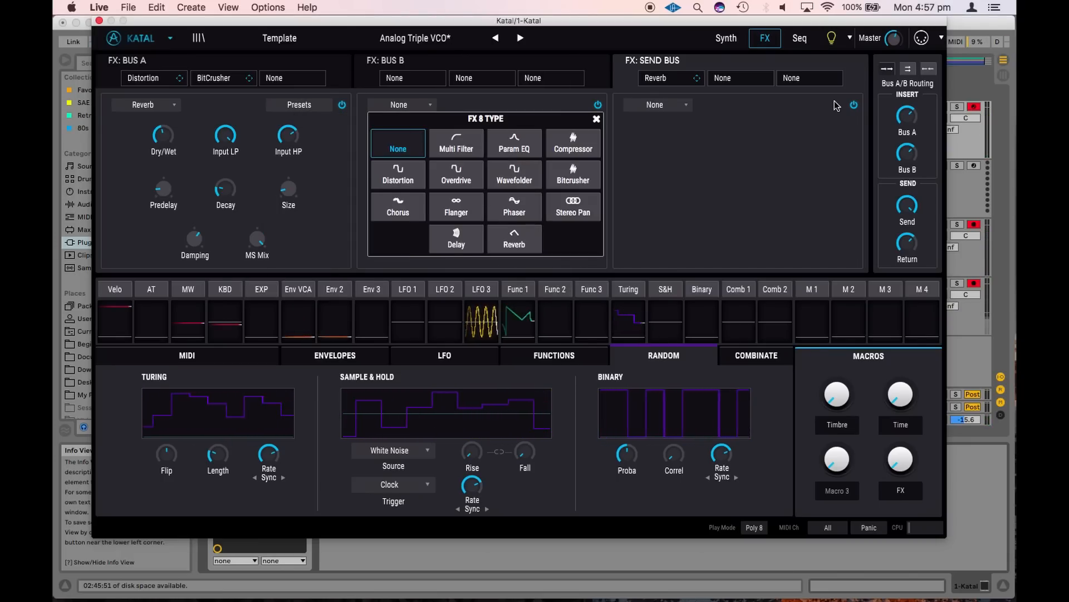
Show the sequencer page, load the 2 Sharp bass preset, and switch the playback mode to Seq
click(726, 38)
click(769, 40)
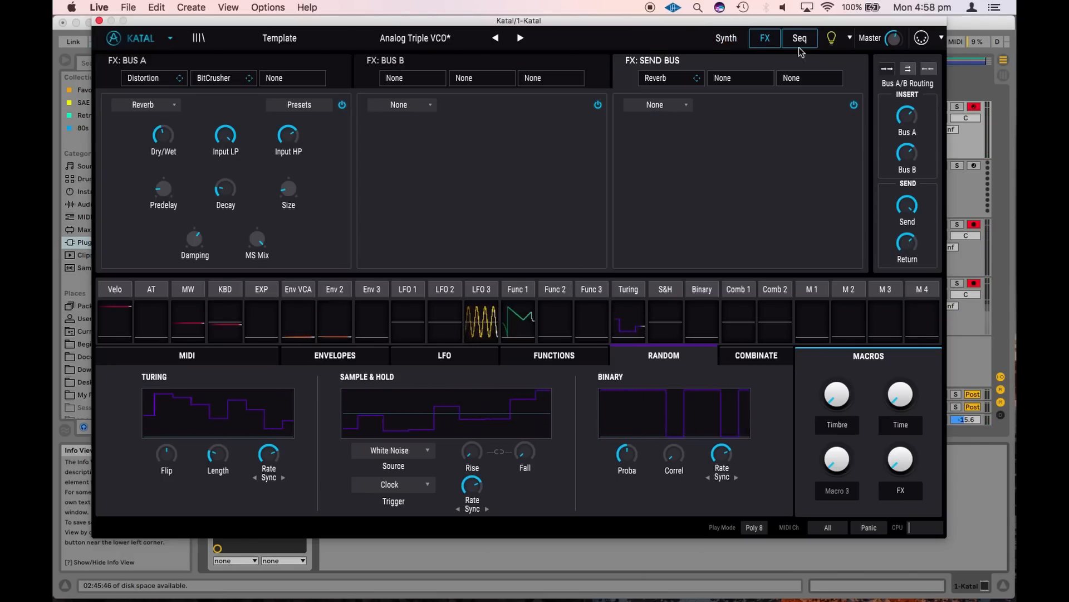
click(800, 38)
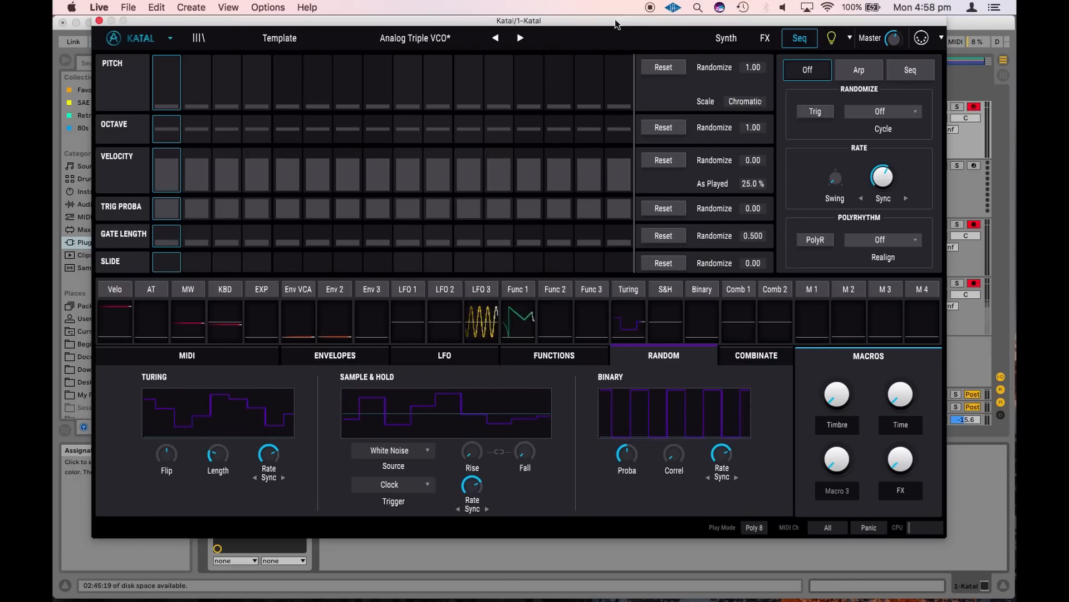
click(273, 39)
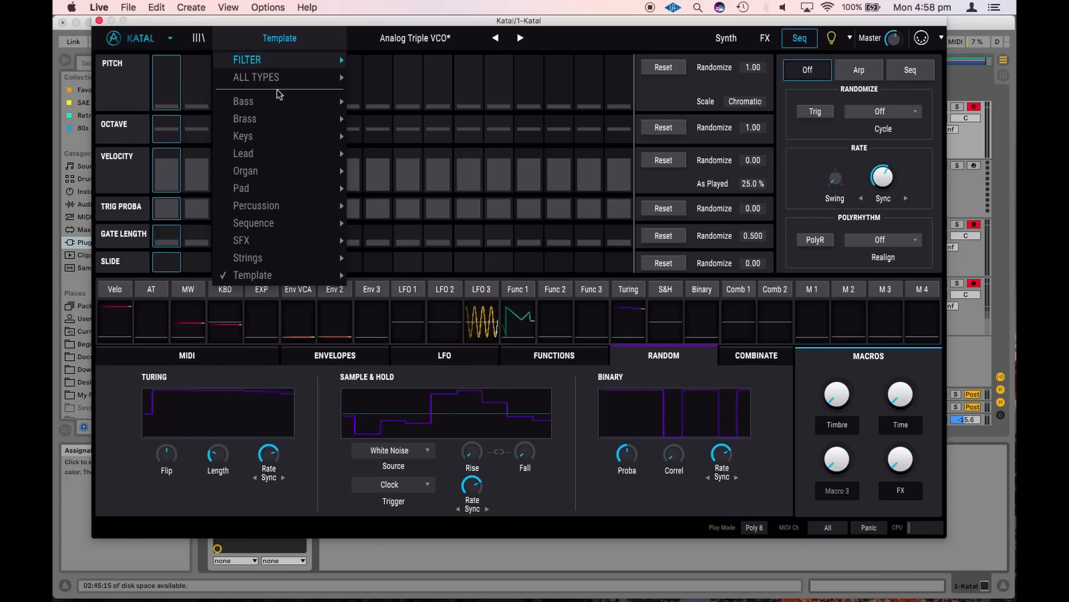
mouse_move(296, 98)
click(382, 102)
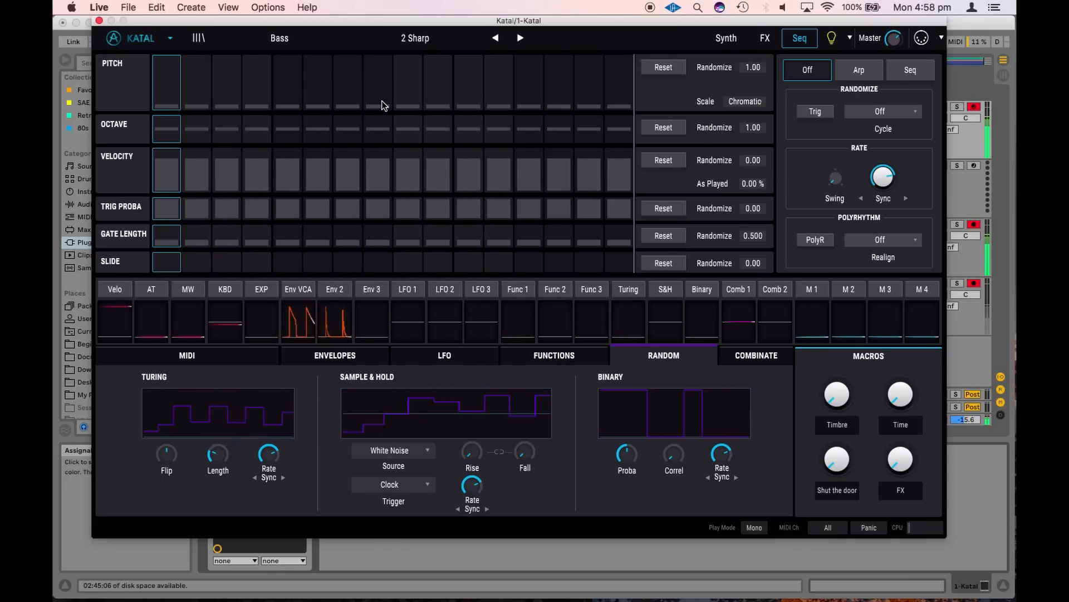
click(911, 71)
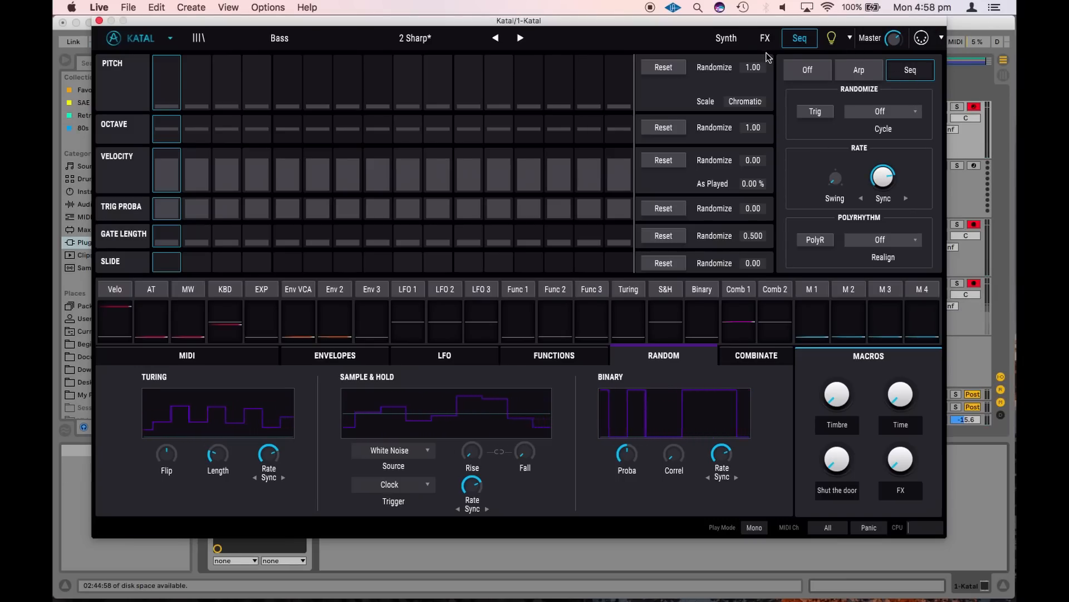
Set the sequencer's pitch scale to Harm. Minor and draw a varied pitch pattern from the second step to the last
mouse_move(881, 190)
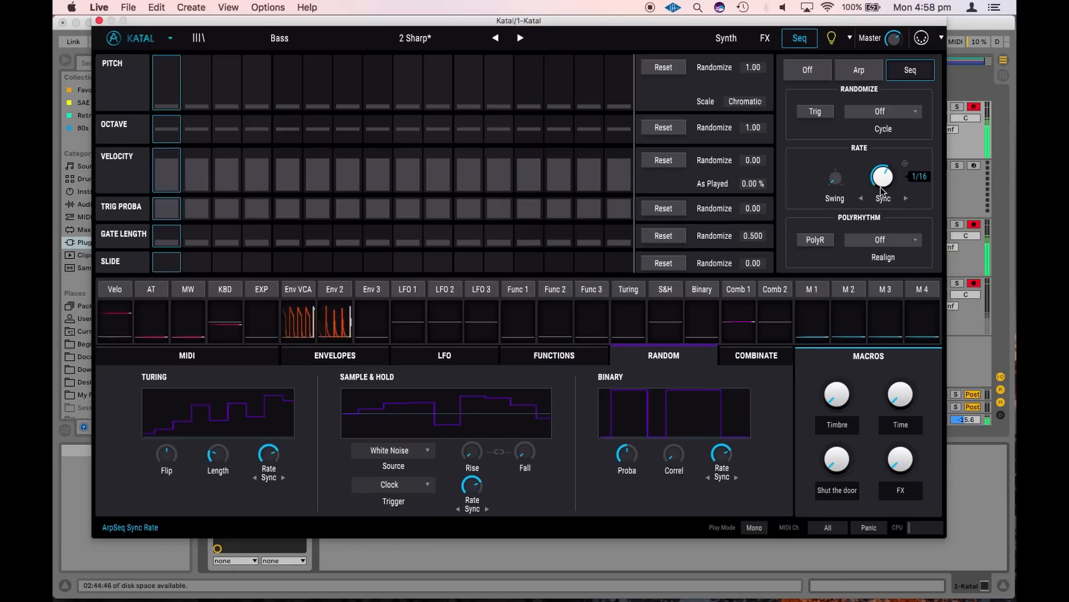
click(746, 102)
click(804, 143)
mouse_move(187, 77)
mouse_down()
mouse_move(238, 62)
mouse_move(283, 88)
mouse_move(318, 74)
mouse_move(471, 84)
mouse_up()
mouse_move(548, 87)
mouse_down()
mouse_move(590, 56)
mouse_move(627, 71)
mouse_up()
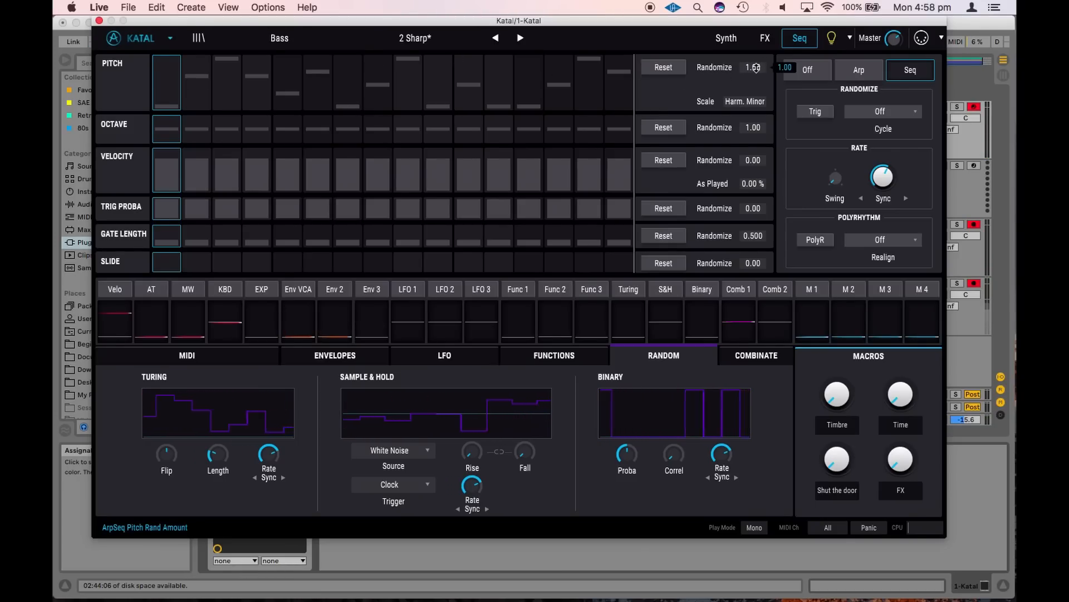
Set the randomize amount to 1.00 for pitch, velocity, trig probability, gate length and slide
mouse_move(757, 68)
mouse_down()
mouse_move(752, 49)
mouse_move(756, 67)
mouse_up()
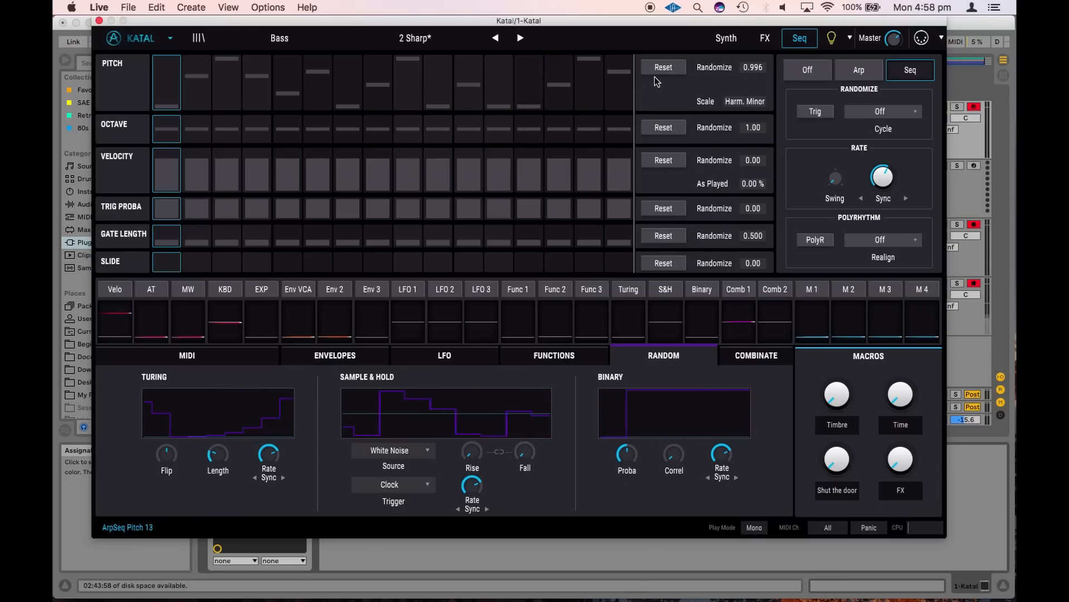
mouse_move(757, 68)
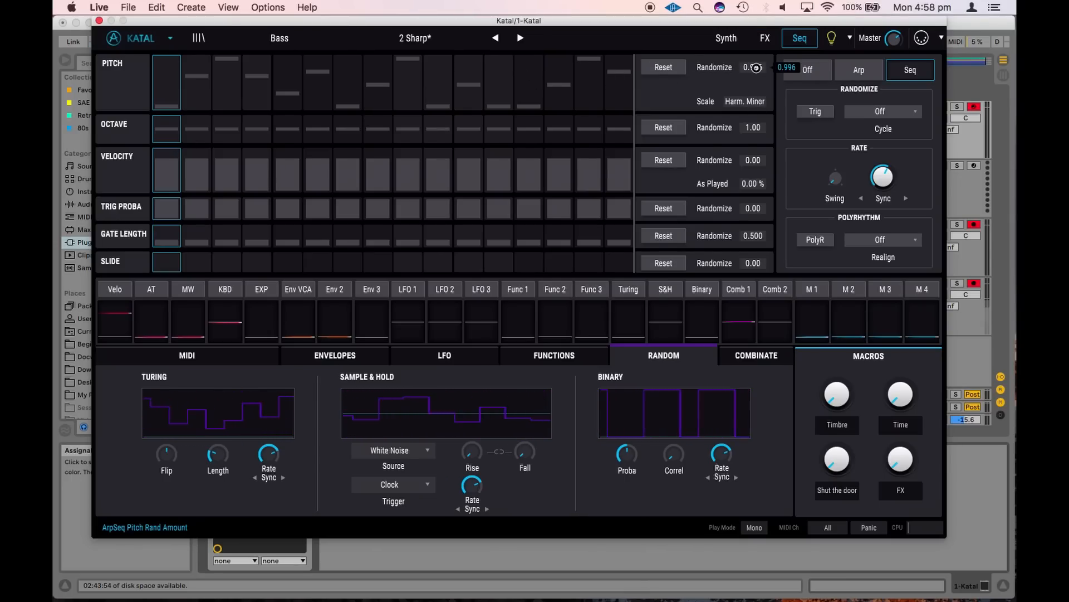
drag(769, 35, 735, 405)
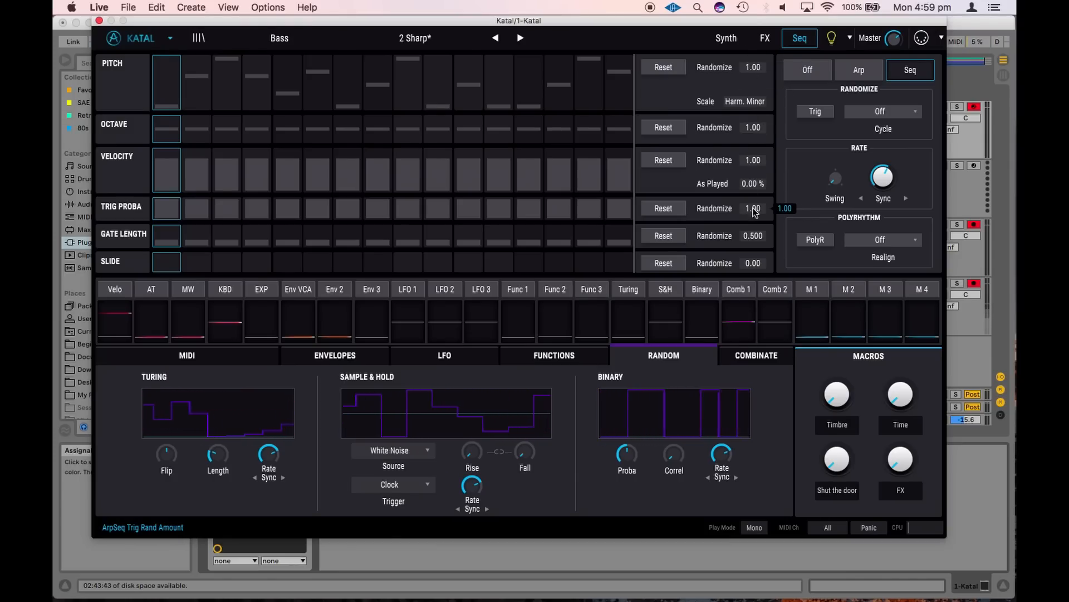
drag(753, 263, 771, 52)
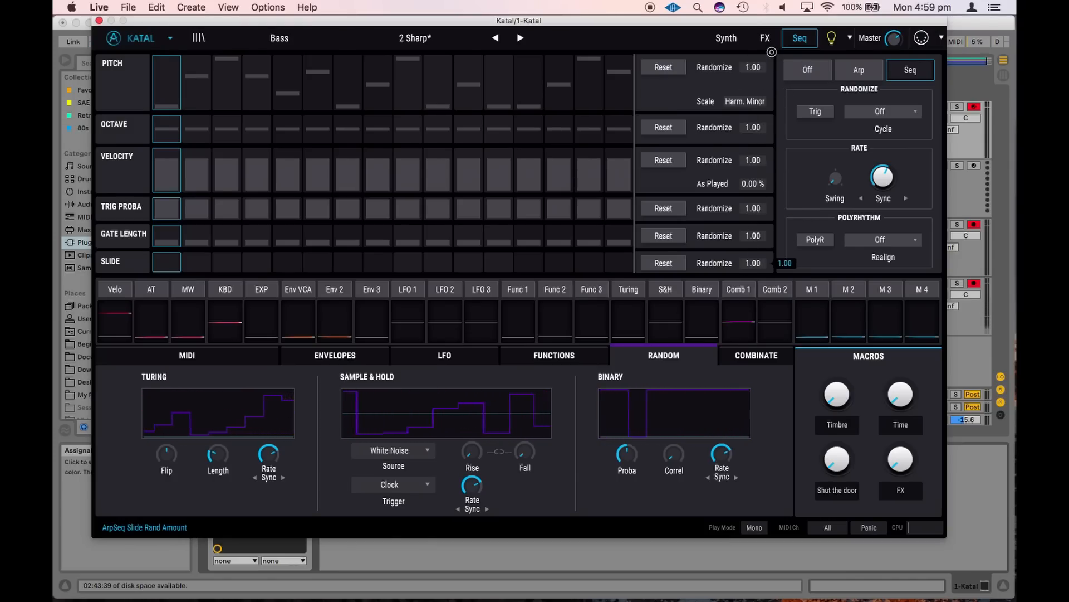
Trigger a randomization of the whole sequence and set the randomize cycle to 1 bar
click(818, 112)
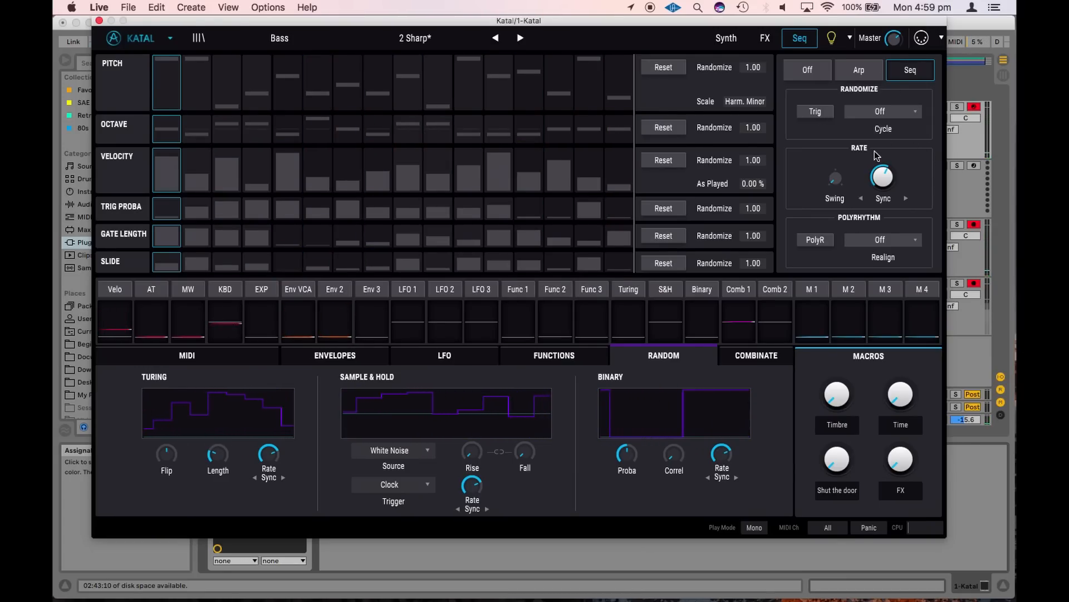
click(896, 113)
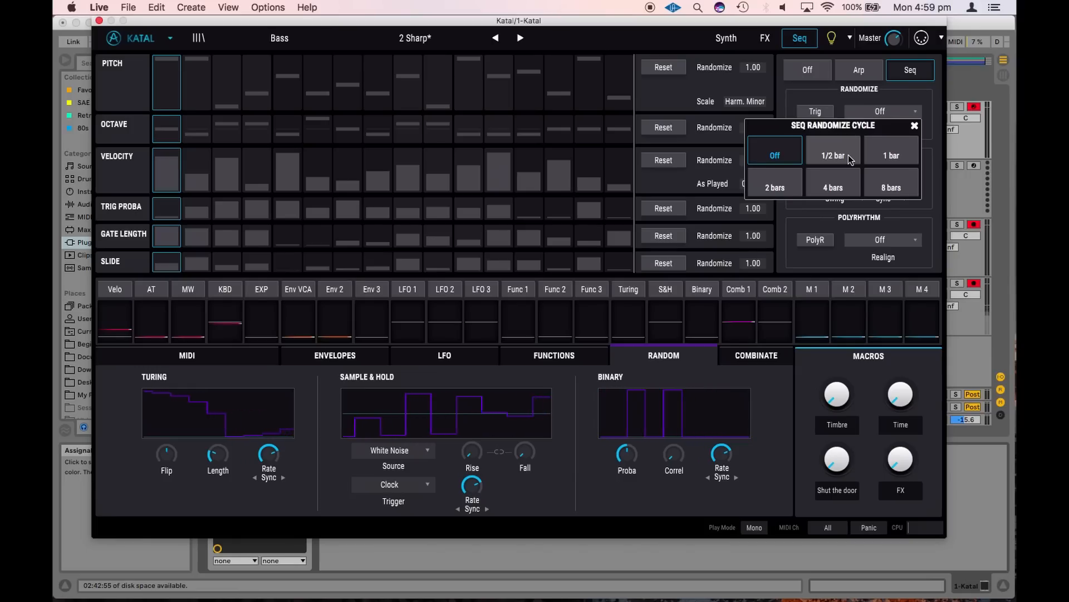
click(893, 156)
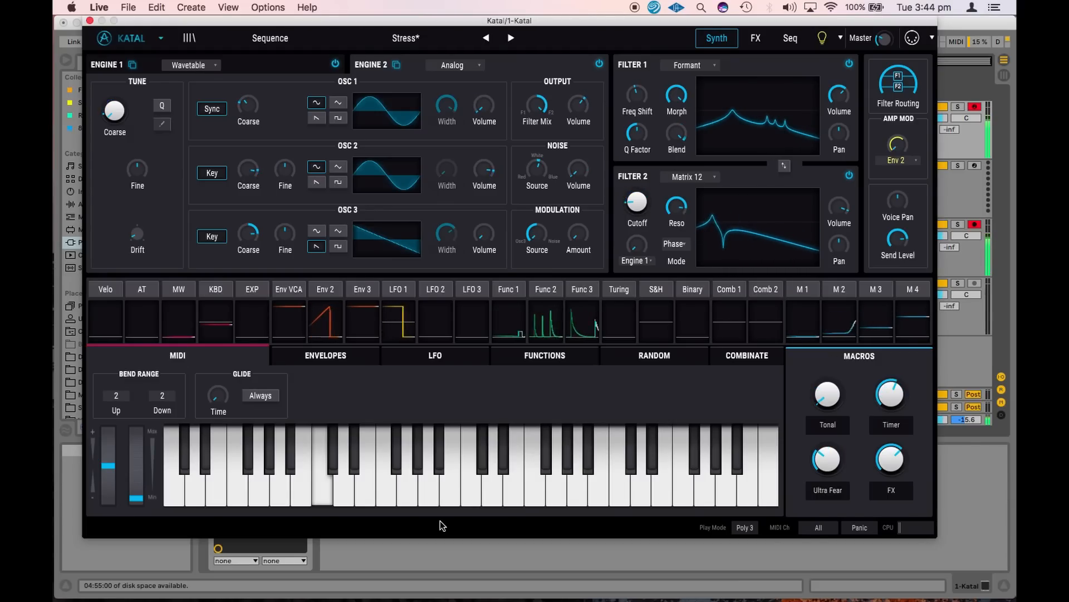
Advance through the factory presets from Stress to Supernatural Pop Bastard and on to the SFX preset Abandoned Bunker
click(510, 38)
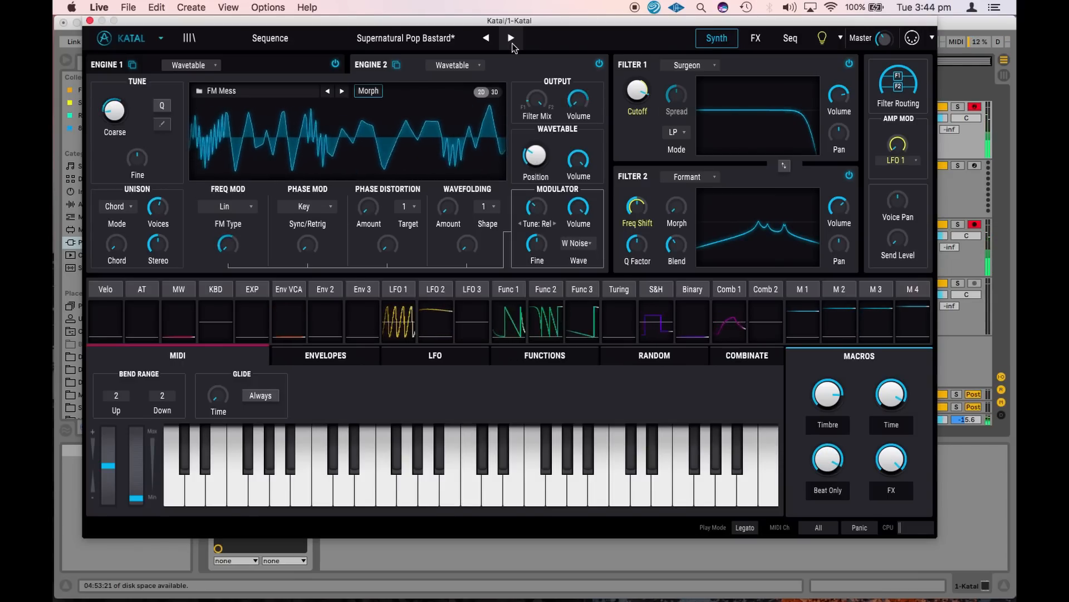
click(511, 38)
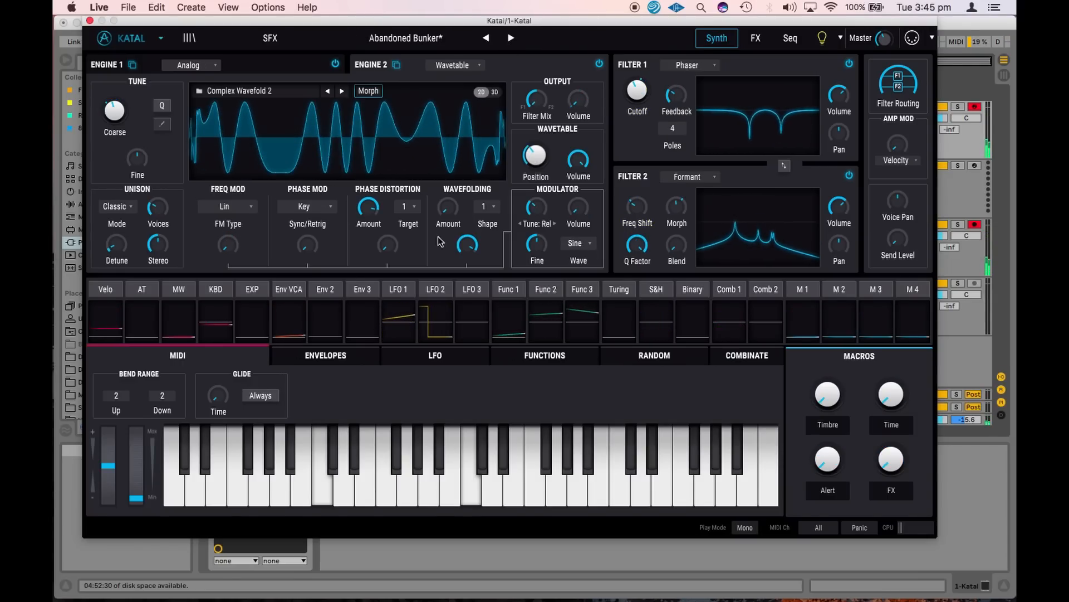